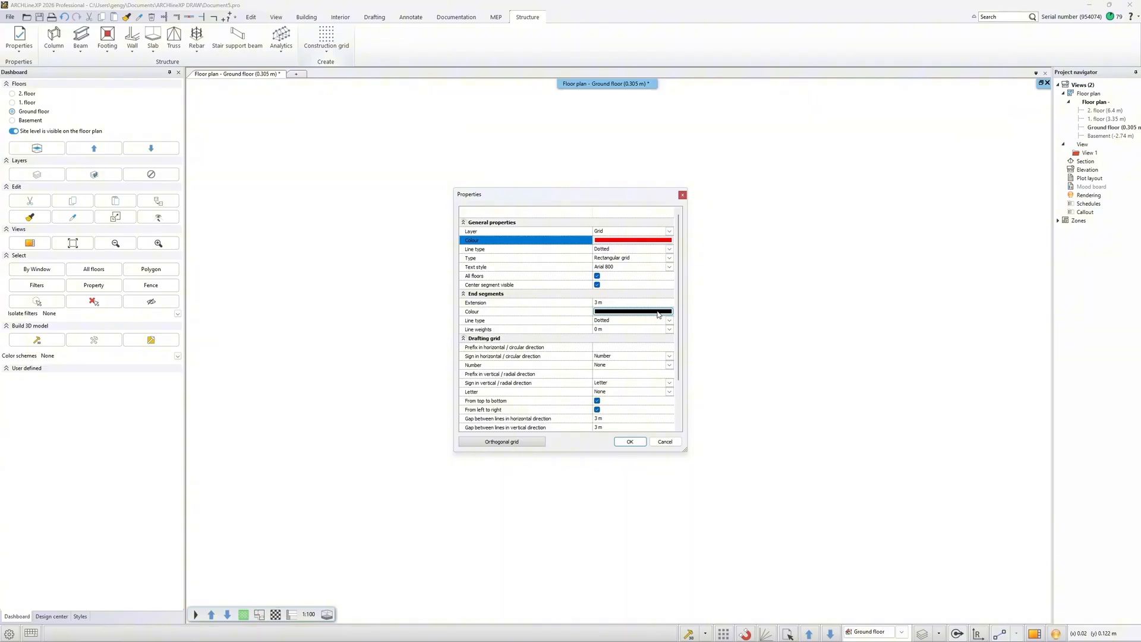
Step: Set the colour of the grid's end segments to red from the ARCHLine.XP colour table
left_click(619, 315)
left_click(524, 280)
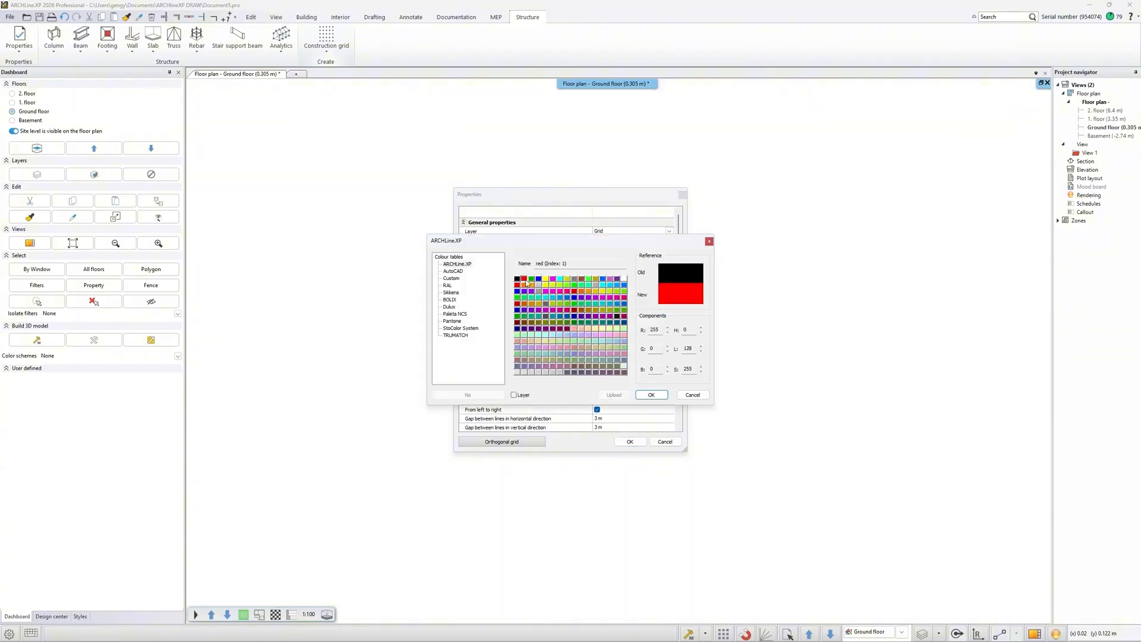
left_click(644, 394)
Step: Set the grid's horizontal prefix to 00-, vertical prefix to A and letter to B, and place the grid at the origin
left_click(622, 348)
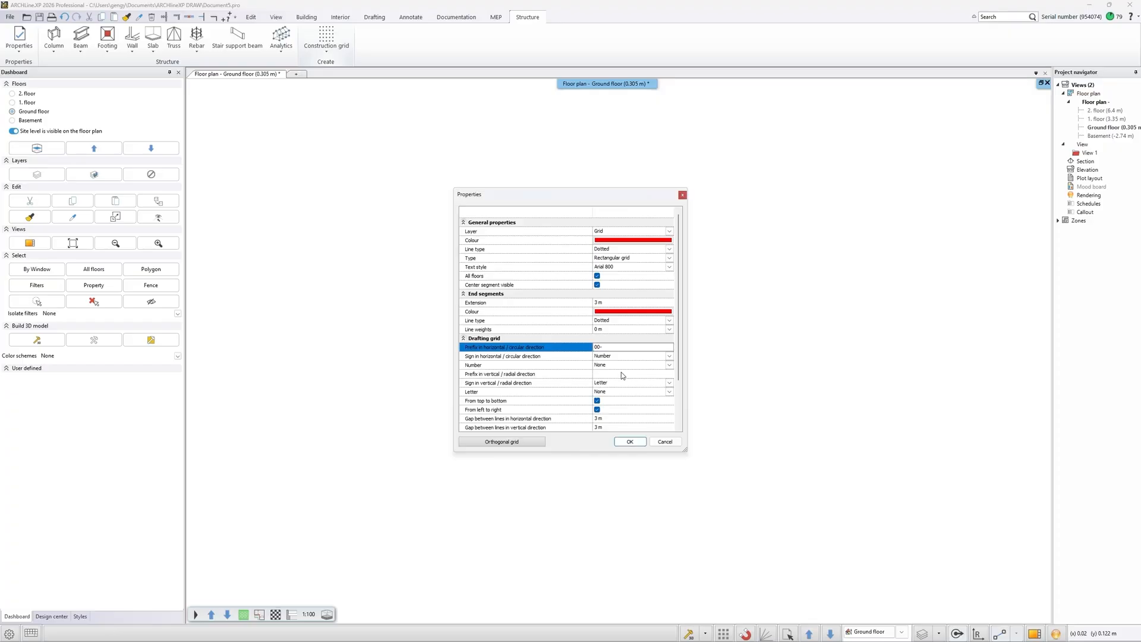
left_click(619, 374)
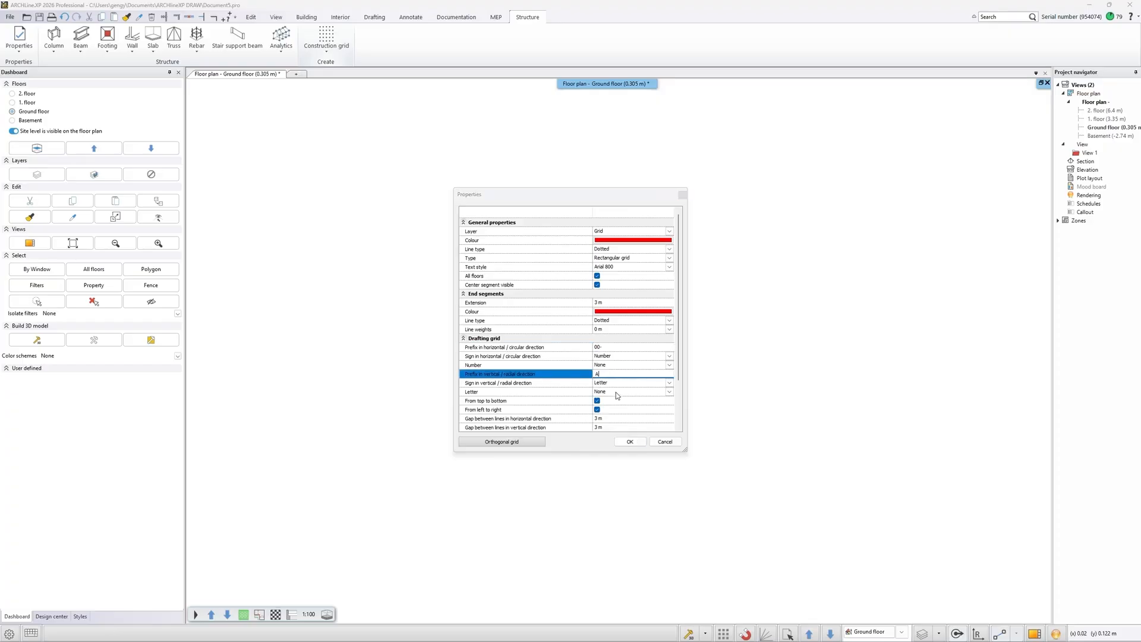
left_click(618, 393)
left_click(669, 391)
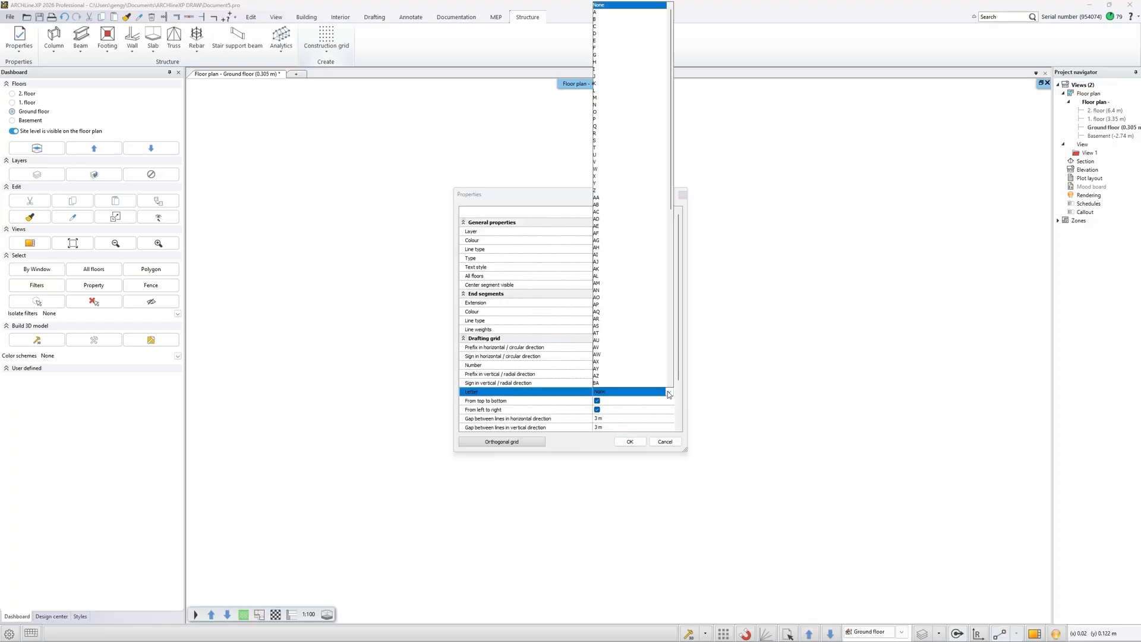
left_click(628, 22)
left_click(630, 442)
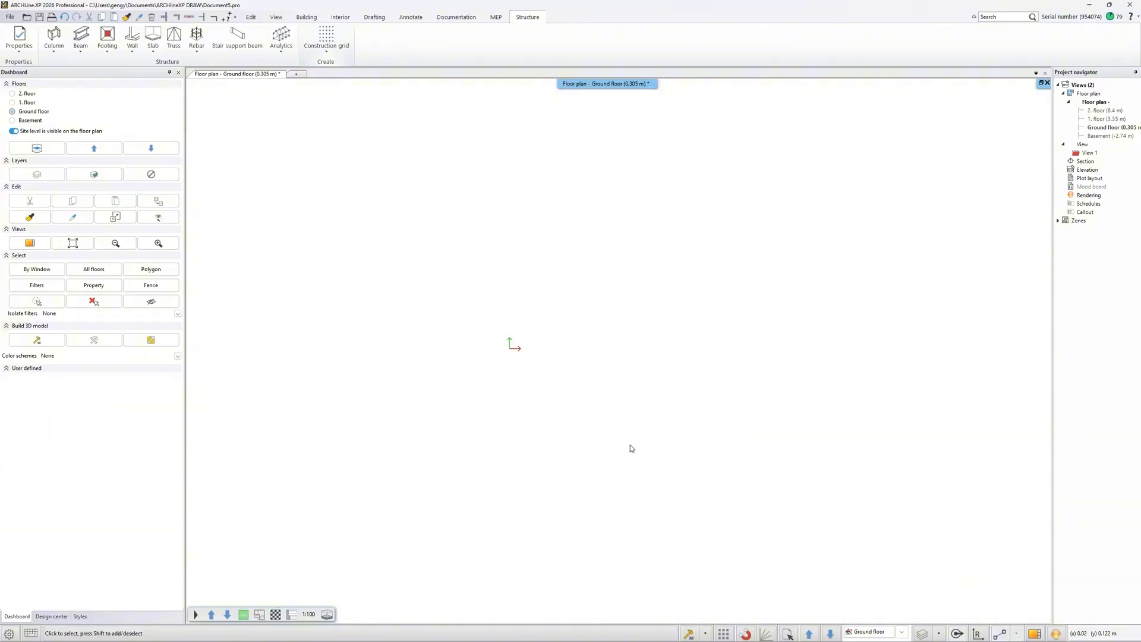
left_click(326, 52)
left_click(327, 83)
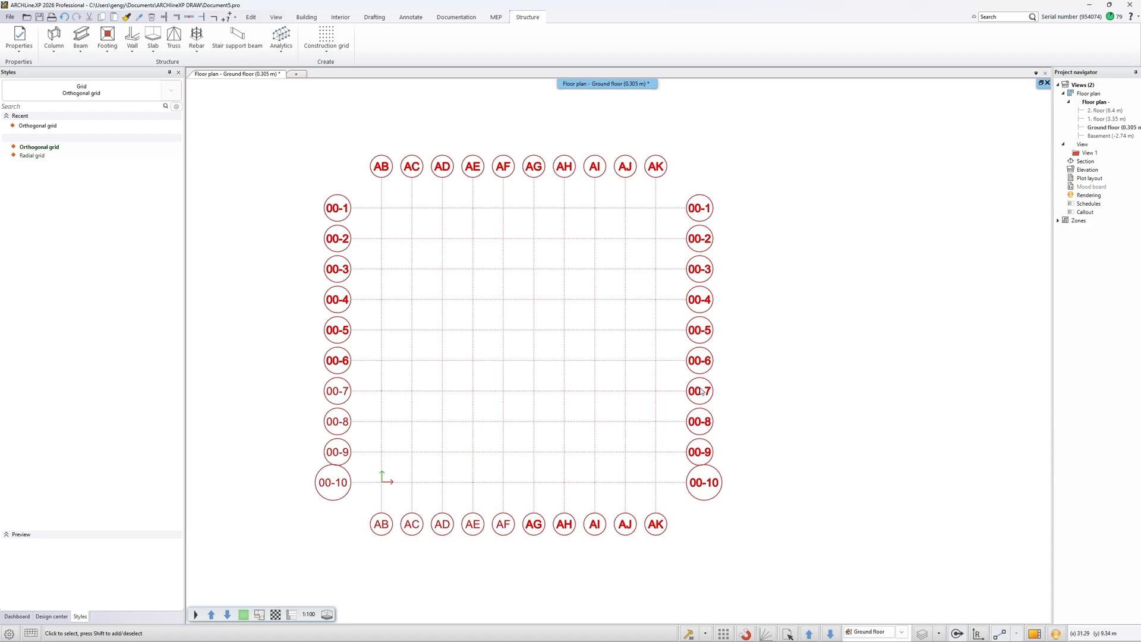
Step: In the grid settings, clear the horizontal and vertical prefixes and set the letter to None
left_click(326, 53)
left_click(342, 67)
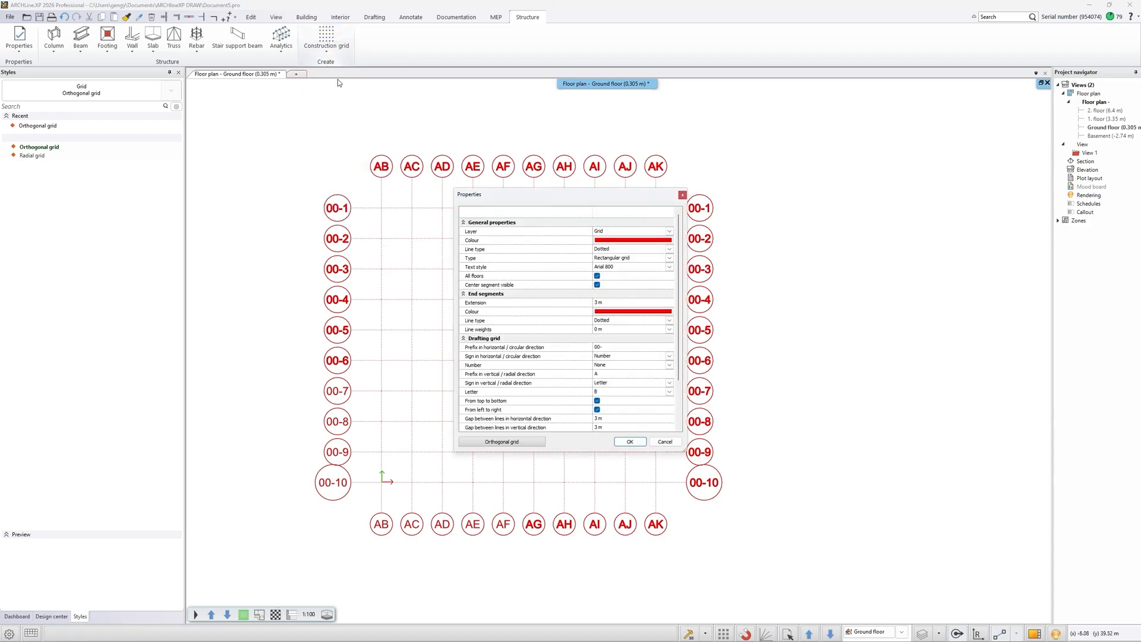
left_click(610, 347)
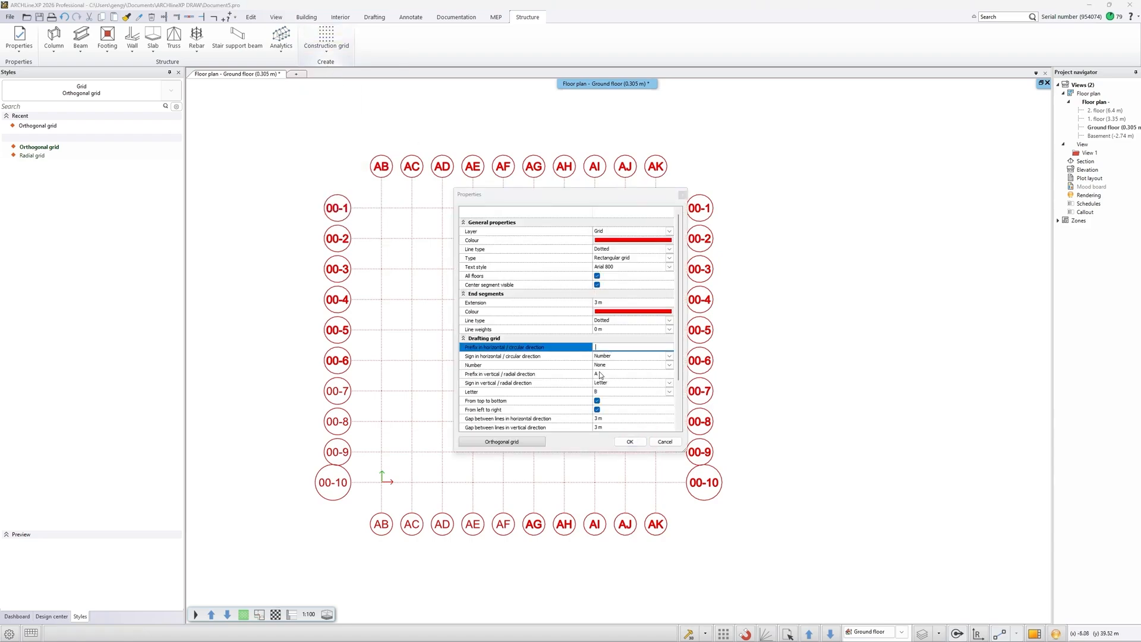
left_click(606, 374)
key("BackSpace")
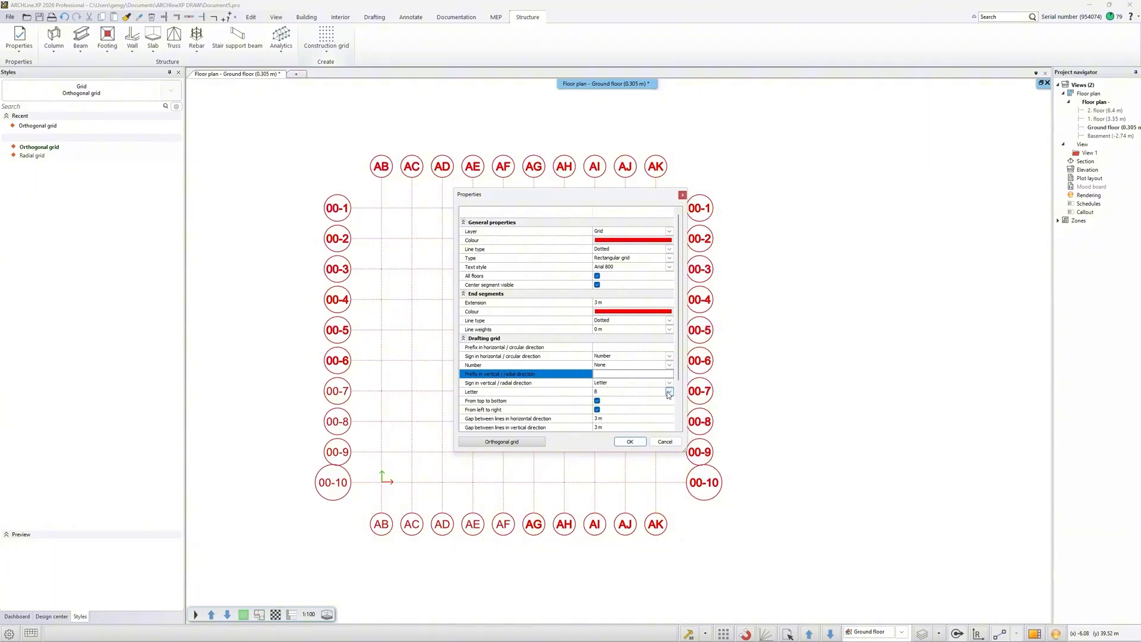
left_click(626, 393)
left_click(624, 39)
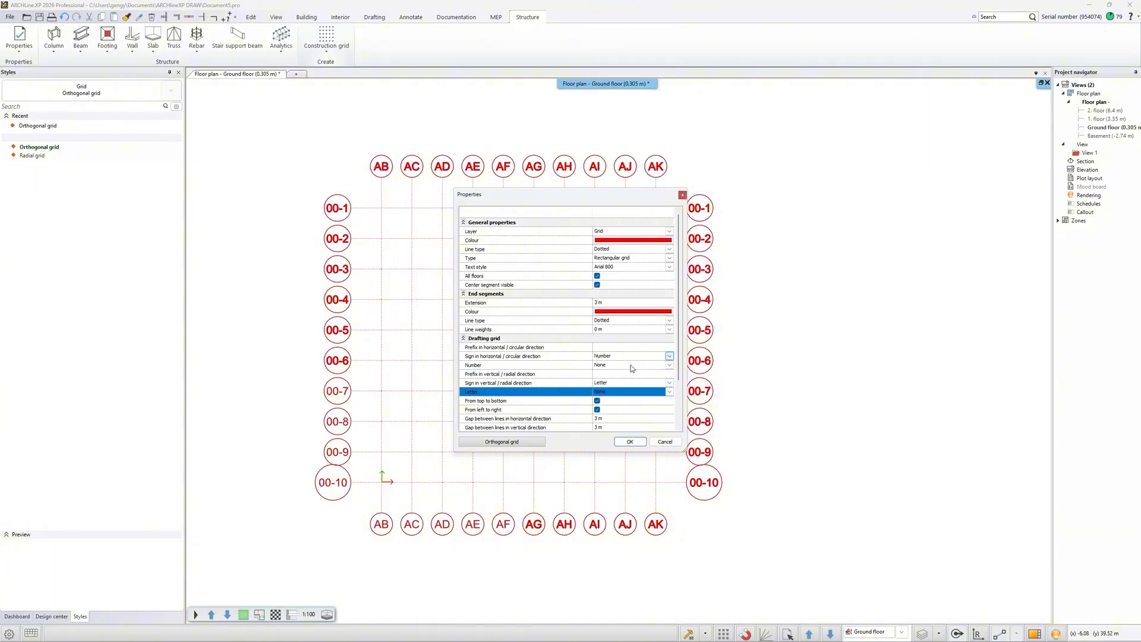
Step: Turn off the grid's uniform step and insert three additional steps in the horizontal direction
scroll(621, 393, "down", 2)
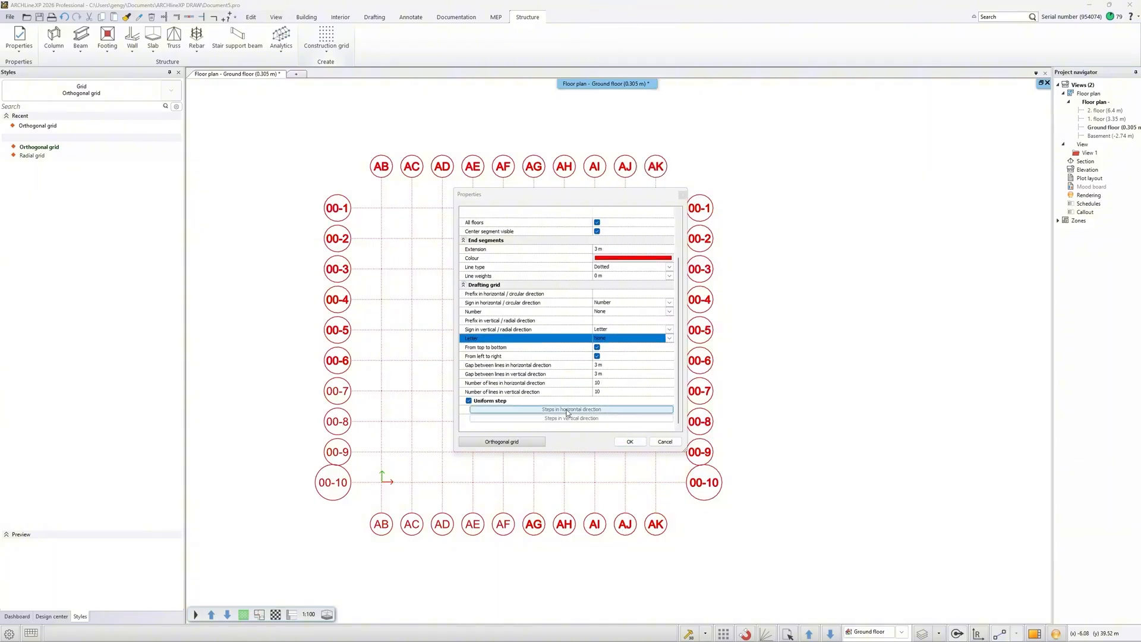
left_click(469, 400)
left_click(576, 411)
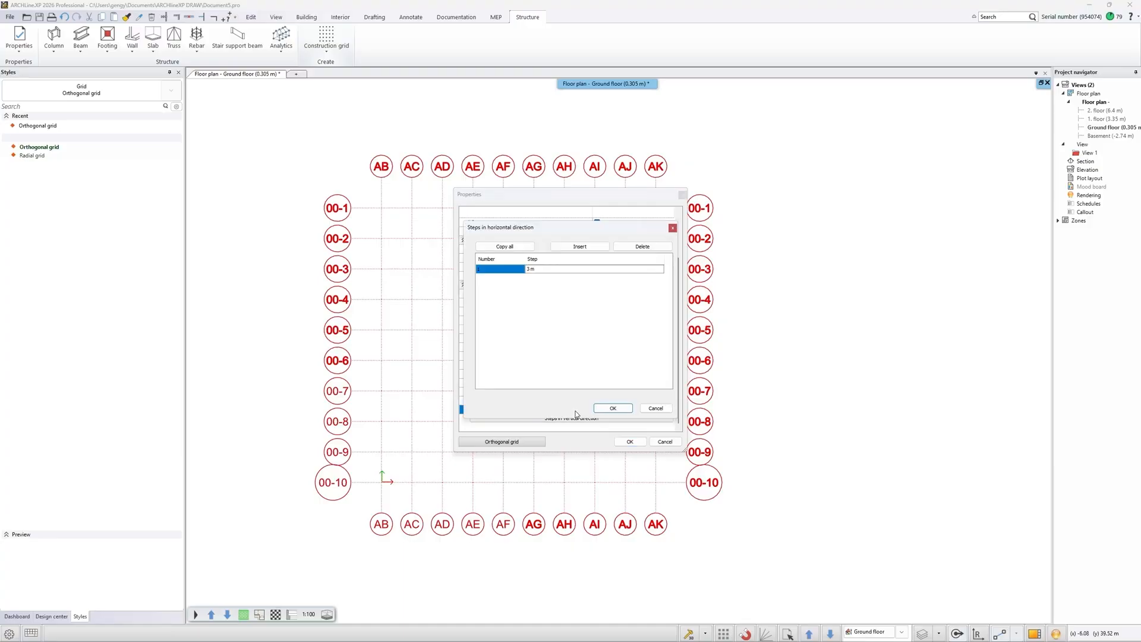
left_click(574, 249)
left_click(573, 248)
left_click(573, 248)
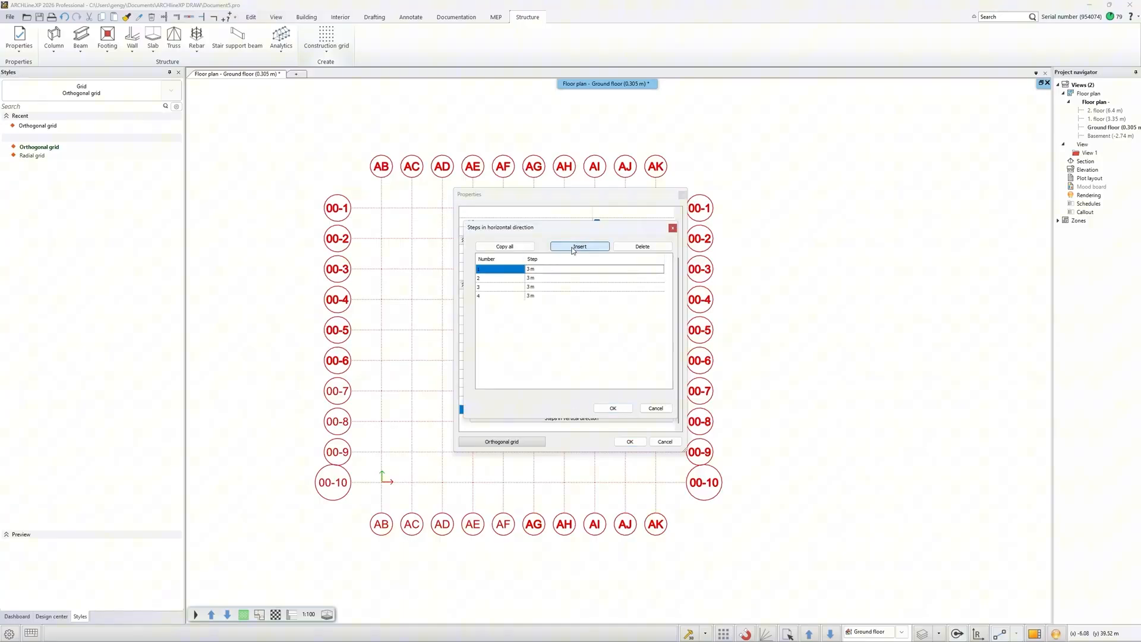
Step: Set horizontal steps 2, 3 and 4 to 4 m, 5 m and 6 m, and duplicate the whole sequence once
left_click(544, 278)
key("Return")
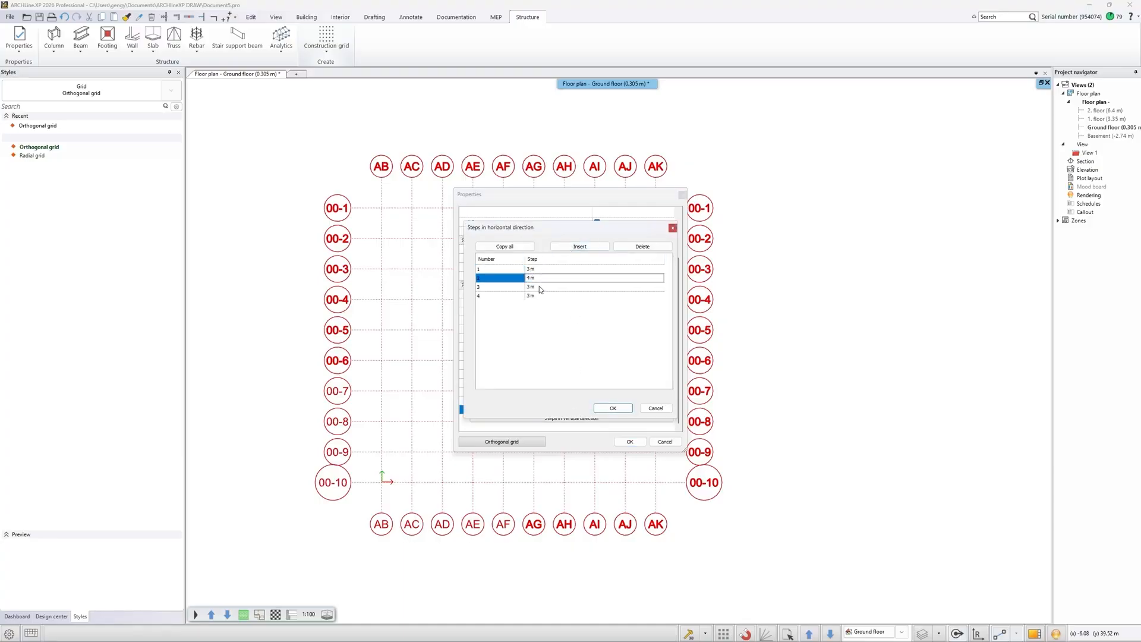
left_click(539, 287)
type("5")
key("Return")
left_click(541, 295)
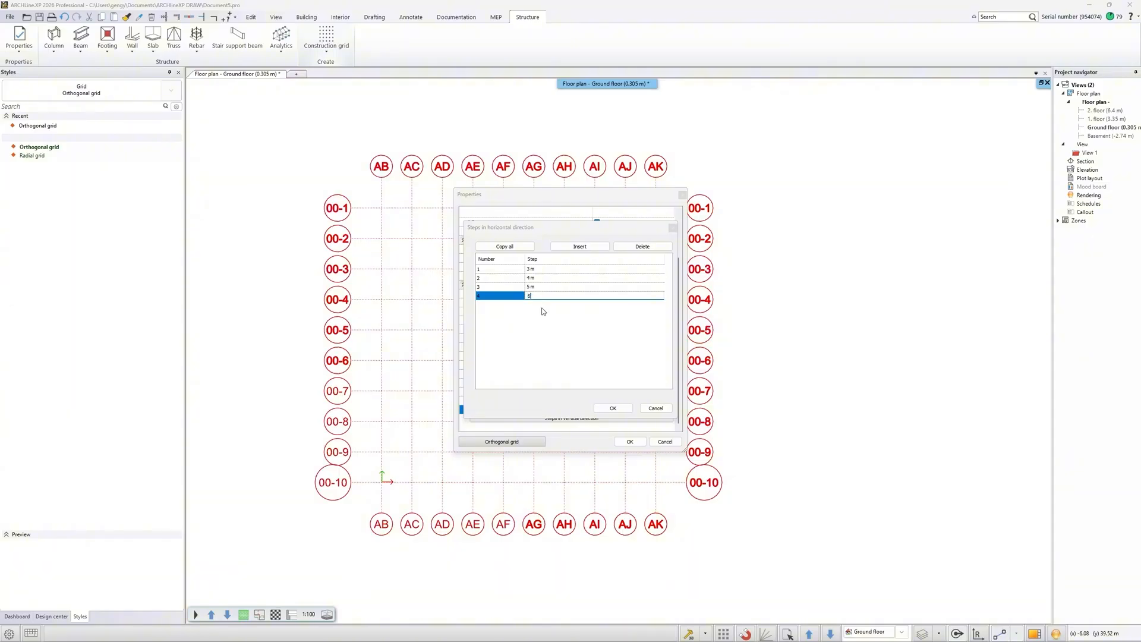
type("6")
key("Return")
left_click(505, 246)
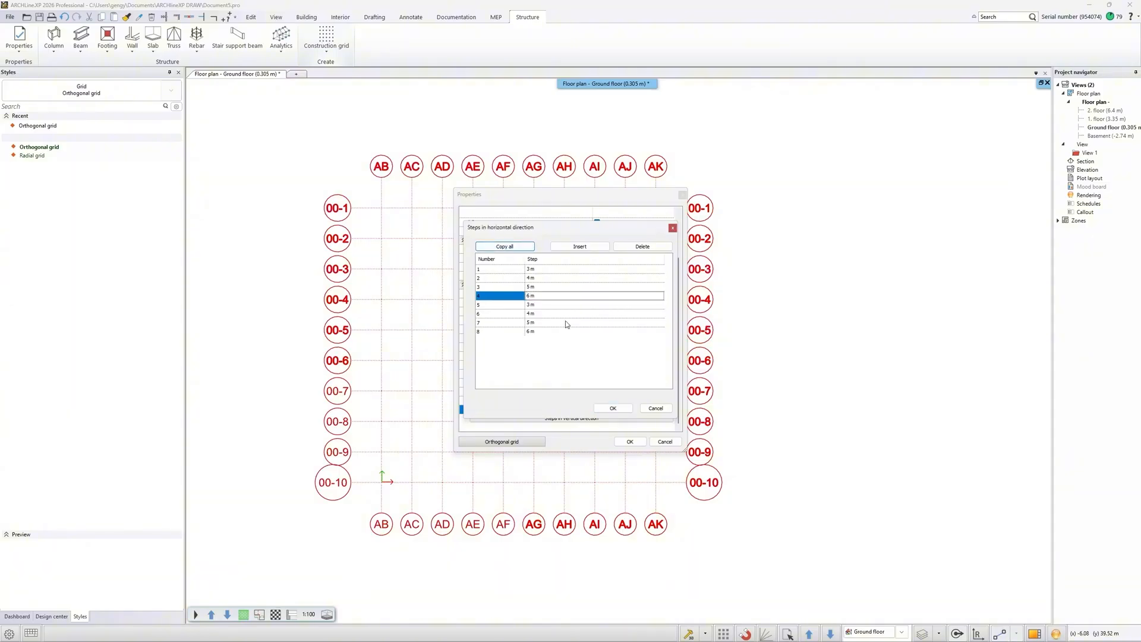
left_click(613, 408)
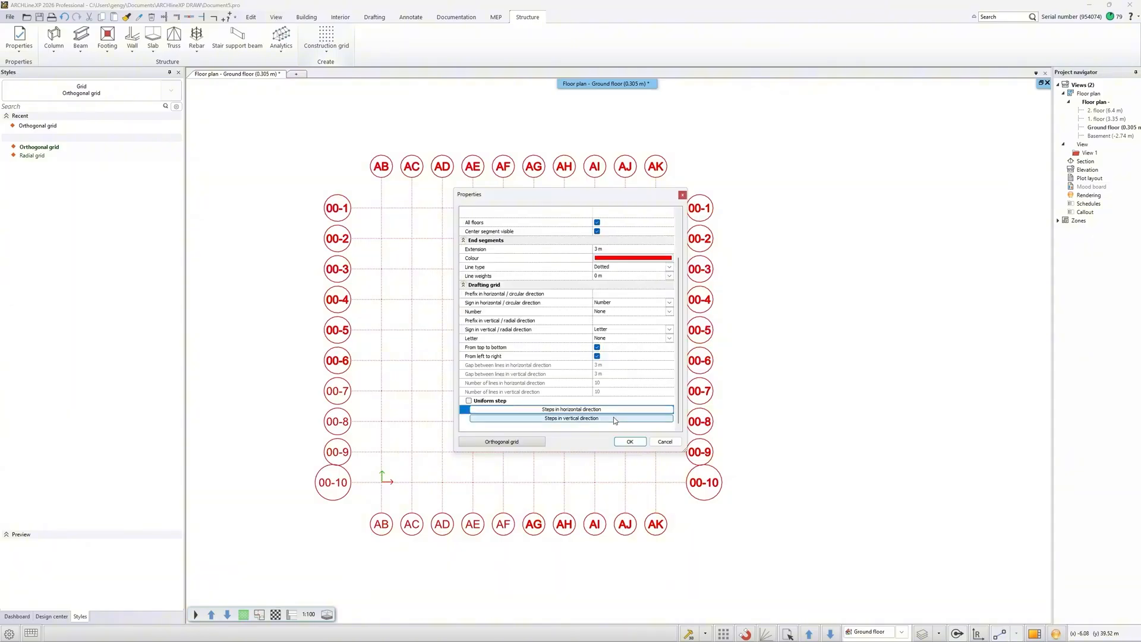
Step: Insert three additional steps for the grid in the vertical direction
left_click(613, 418)
left_click(582, 246)
left_click(583, 247)
left_click(583, 246)
Step: Set vertical steps 2, 3 and 4 to 4 m, 5 m and 6 m, duplicate the sequence once, and apply the grid settings
left_click(546, 277)
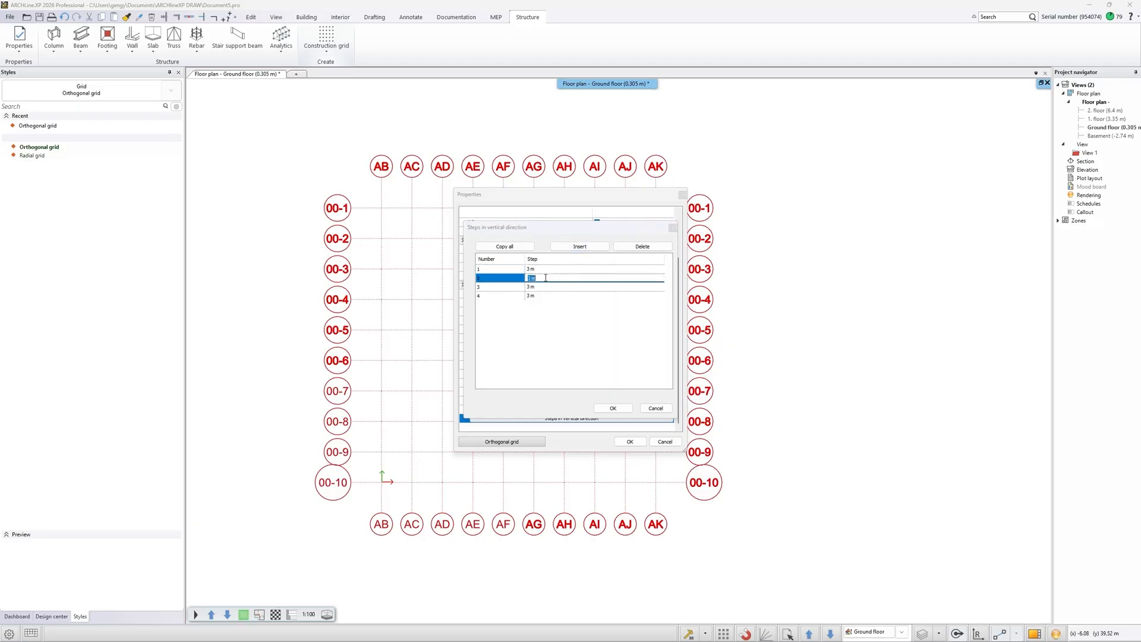
type("4")
key("Return")
left_click(544, 291)
type("5")
key("Return")
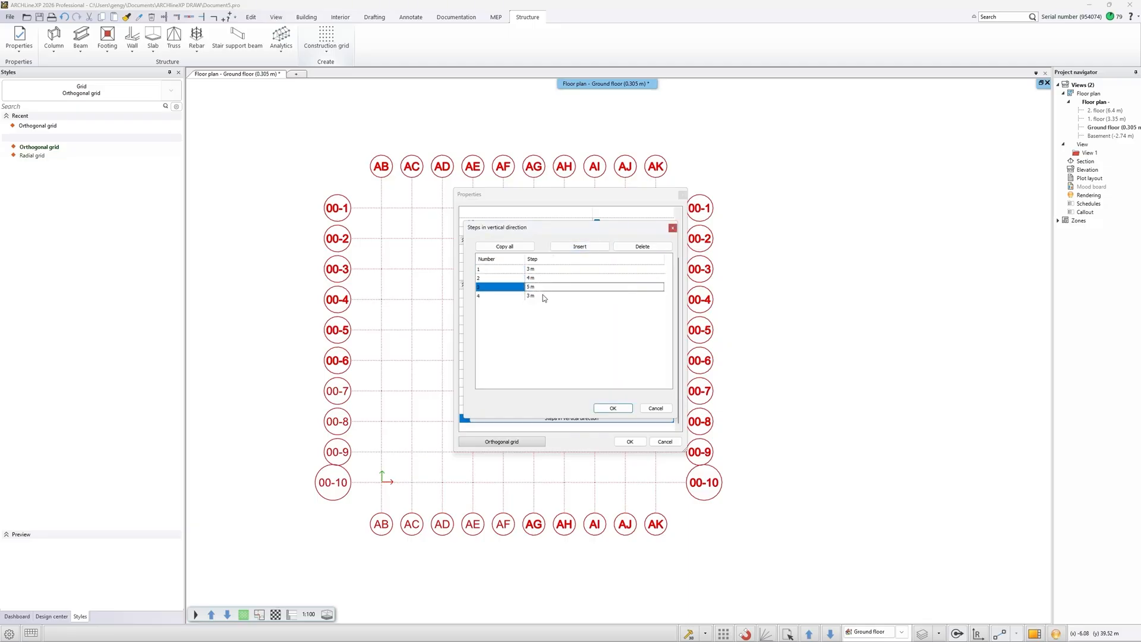
left_click(544, 294)
type("6")
key("Return")
left_click(515, 246)
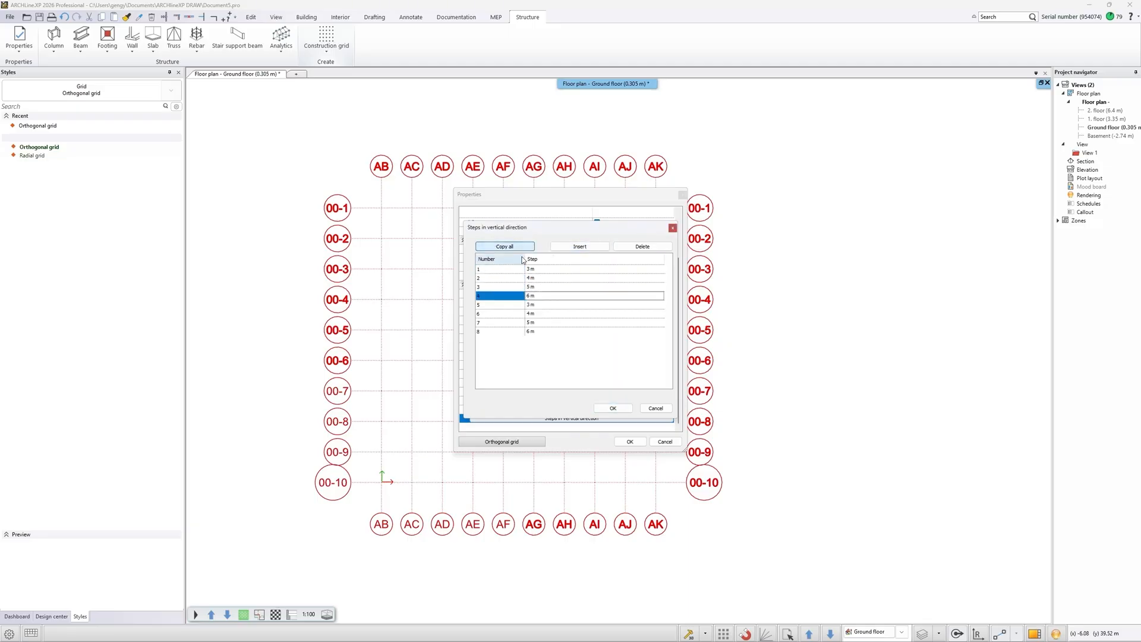
left_click(612, 408)
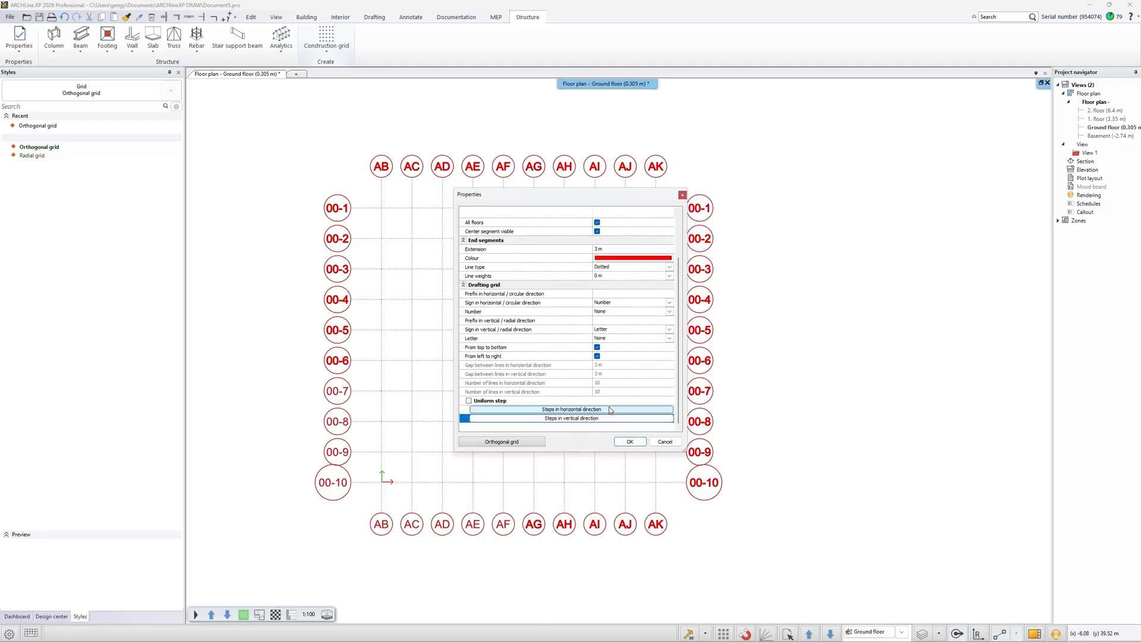
left_click(628, 442)
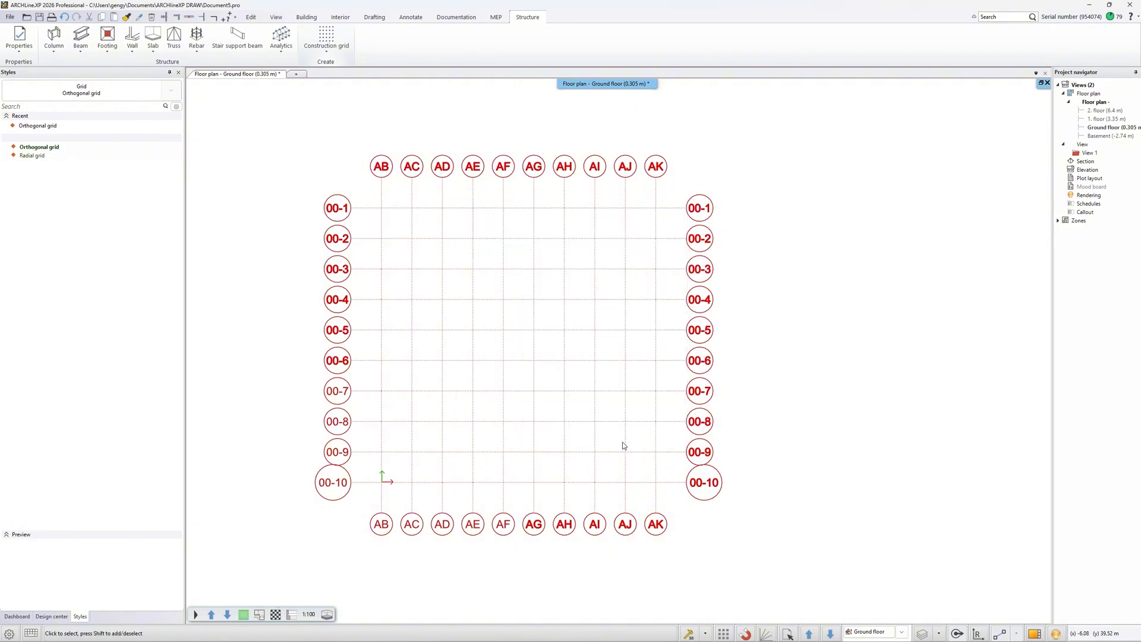
Step: Place the non-uniform grid to the right of the first one, about 43.39 m from the origin at 0° inclination
left_click(327, 37)
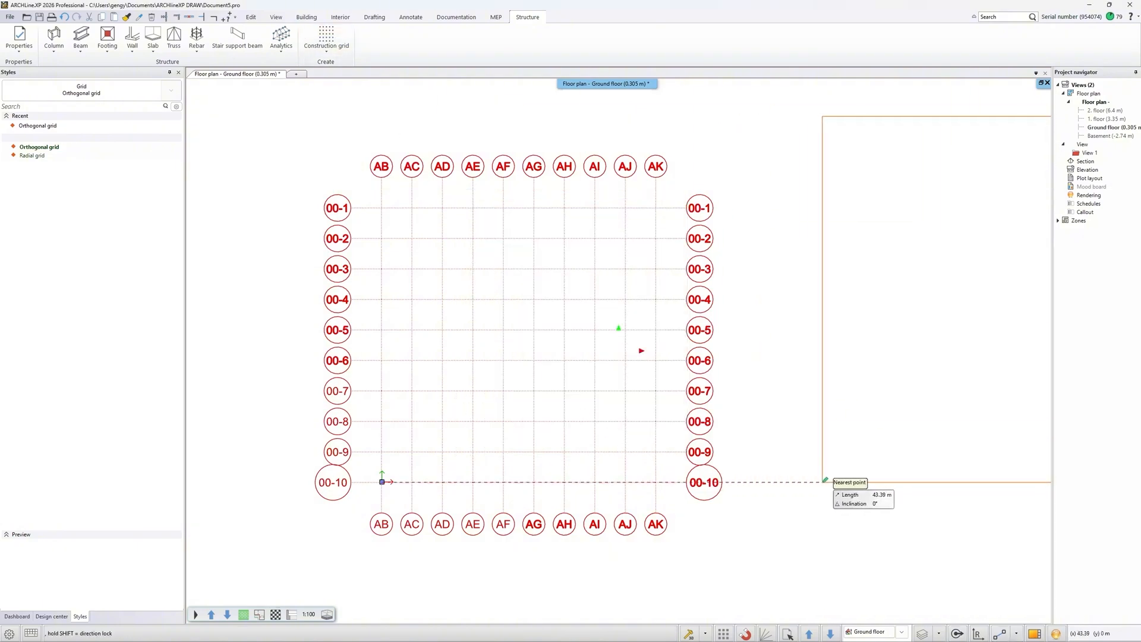
left_click(822, 482)
scroll(822, 488, "down", 5)
scroll(690, 306, "up", 4)
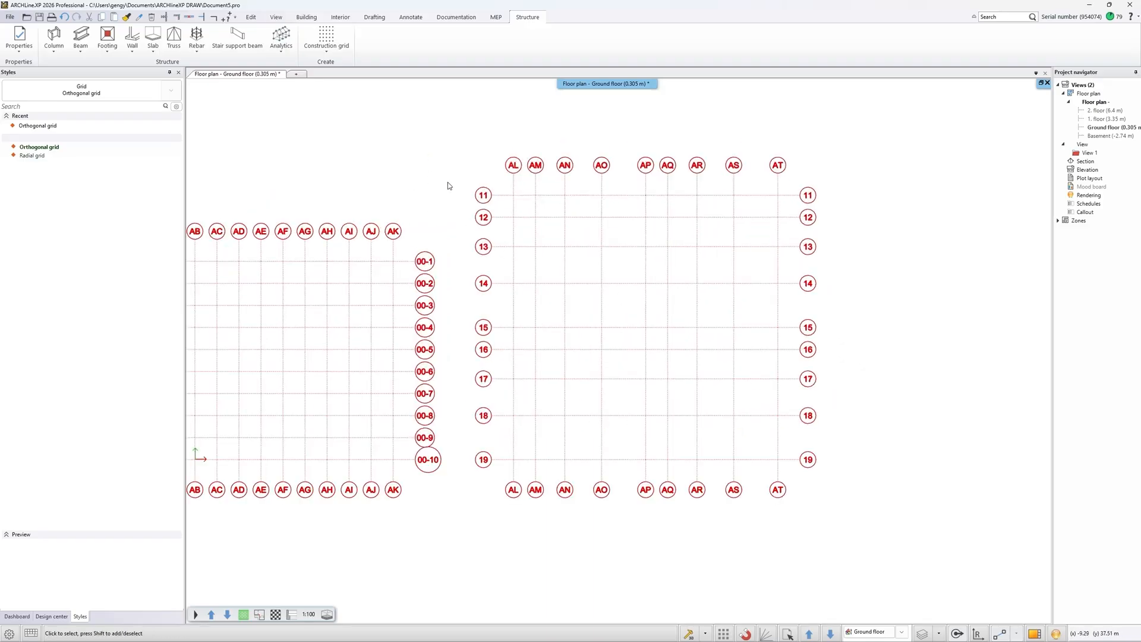
Step: Select the entire uniform grid with the 00- prefixed labels and delete it
left_click_drag(459, 164, 214, 567)
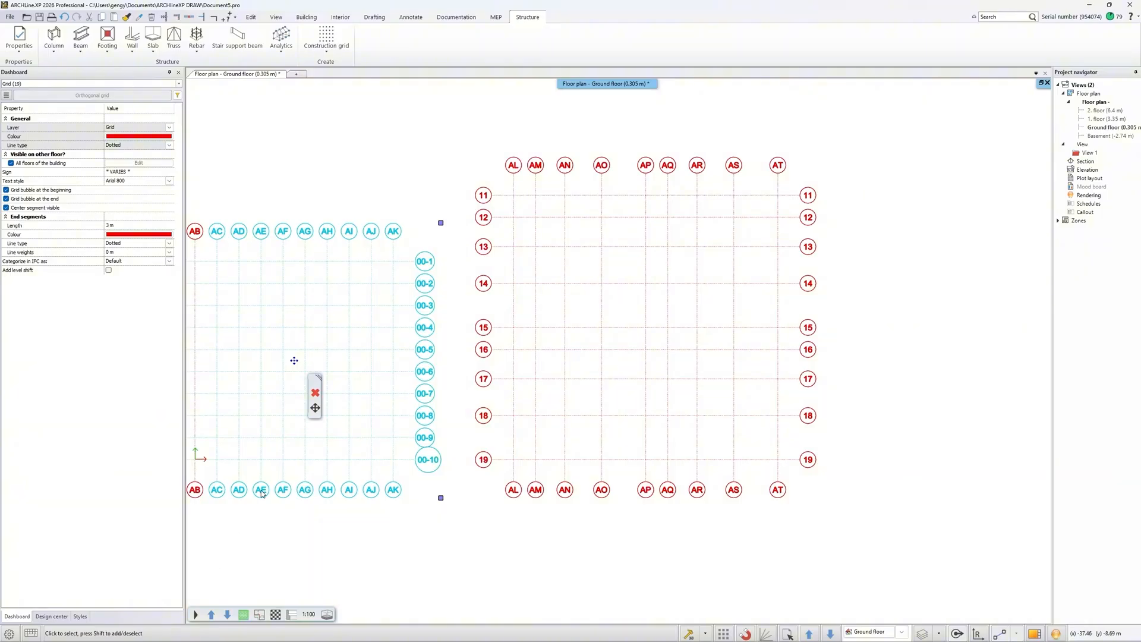
scroll(352, 446, "down", 2)
left_click(575, 181)
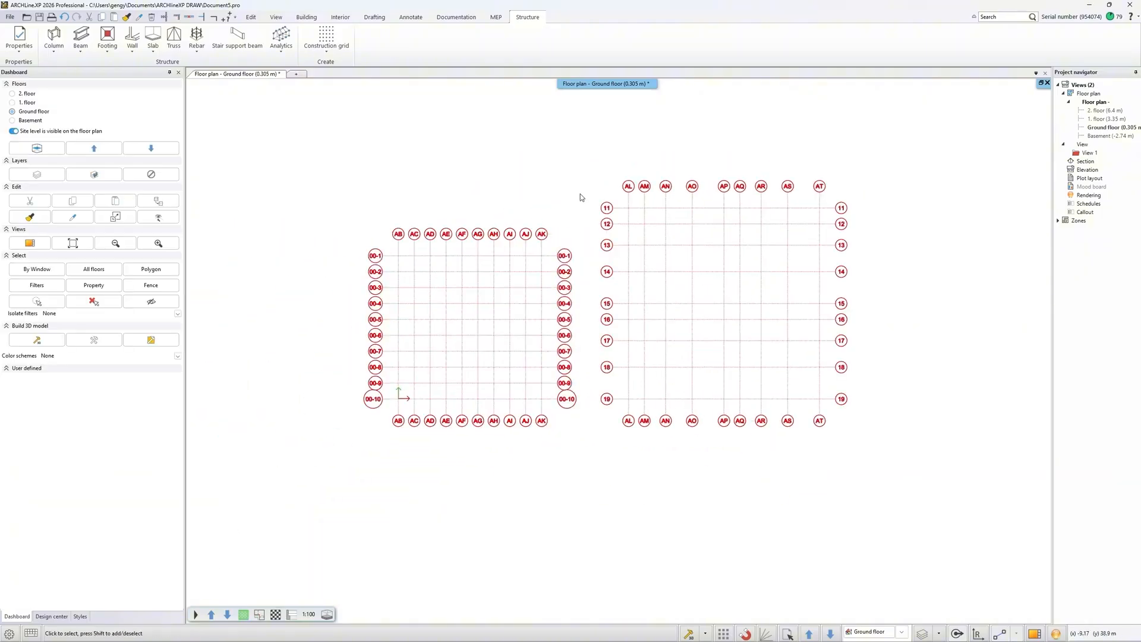
left_click_drag(593, 162, 350, 506)
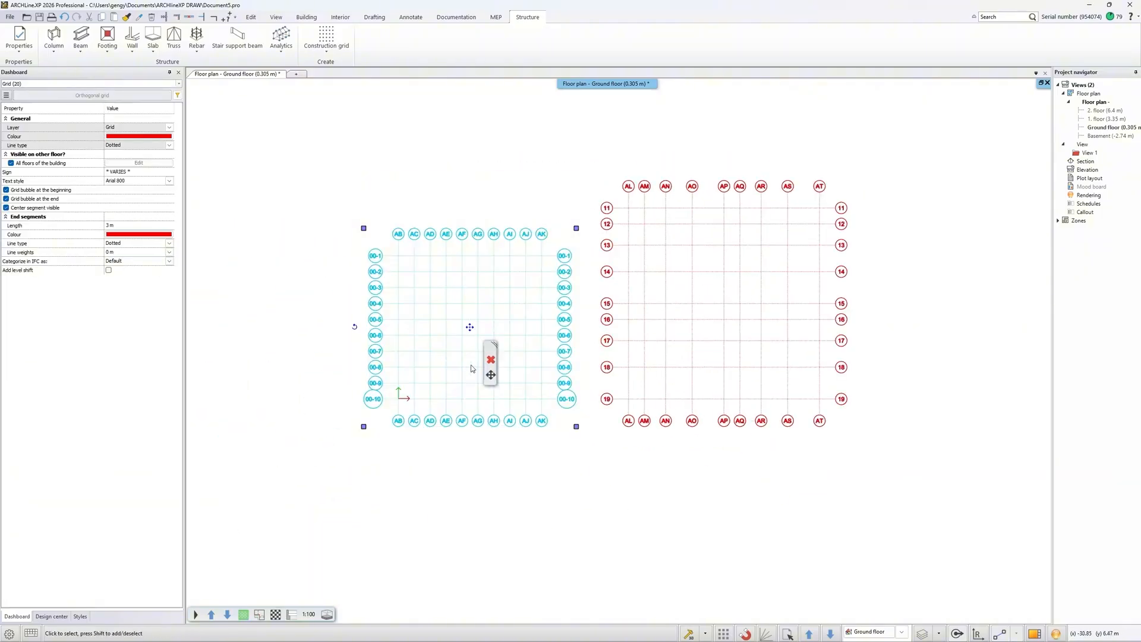
left_click(490, 359)
Step: Reset the grid numbering and place a new non-uniform grid to the left of the existing one, level with its bottom line
scroll(663, 363, "up", 3)
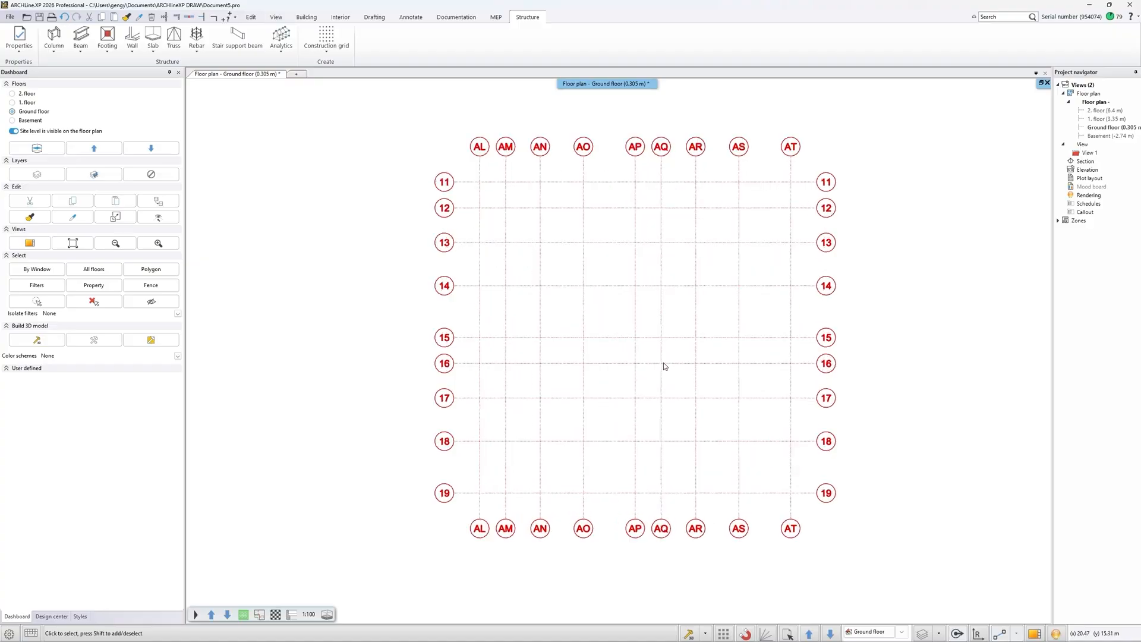
scroll(663, 363, "down", 3)
scroll(431, 343, "up", 1)
left_click(327, 51)
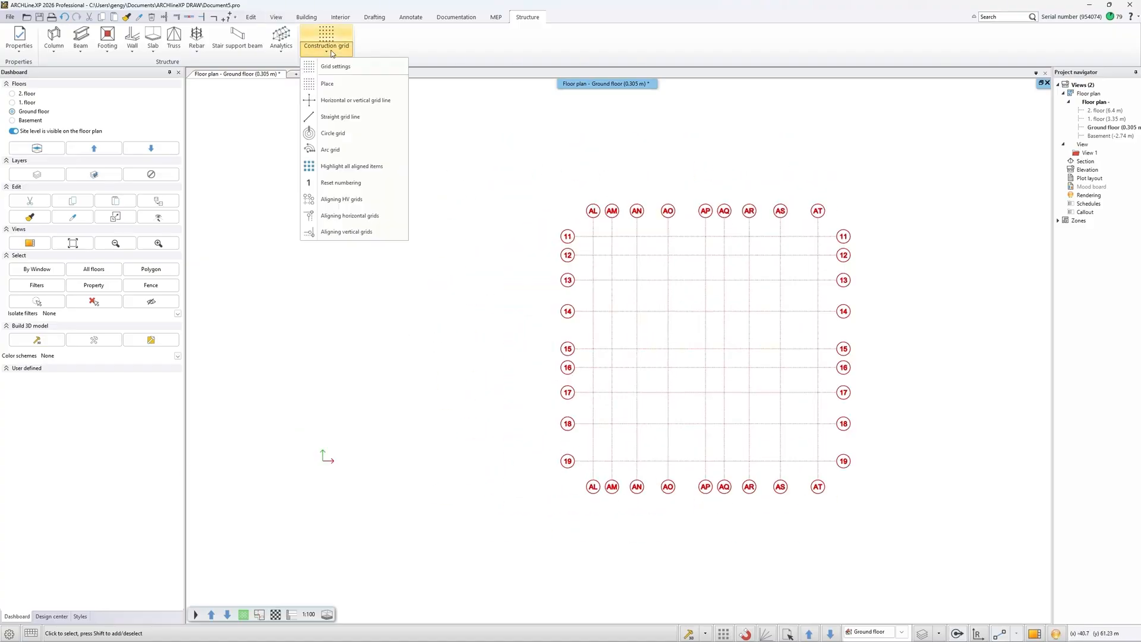
left_click(336, 185)
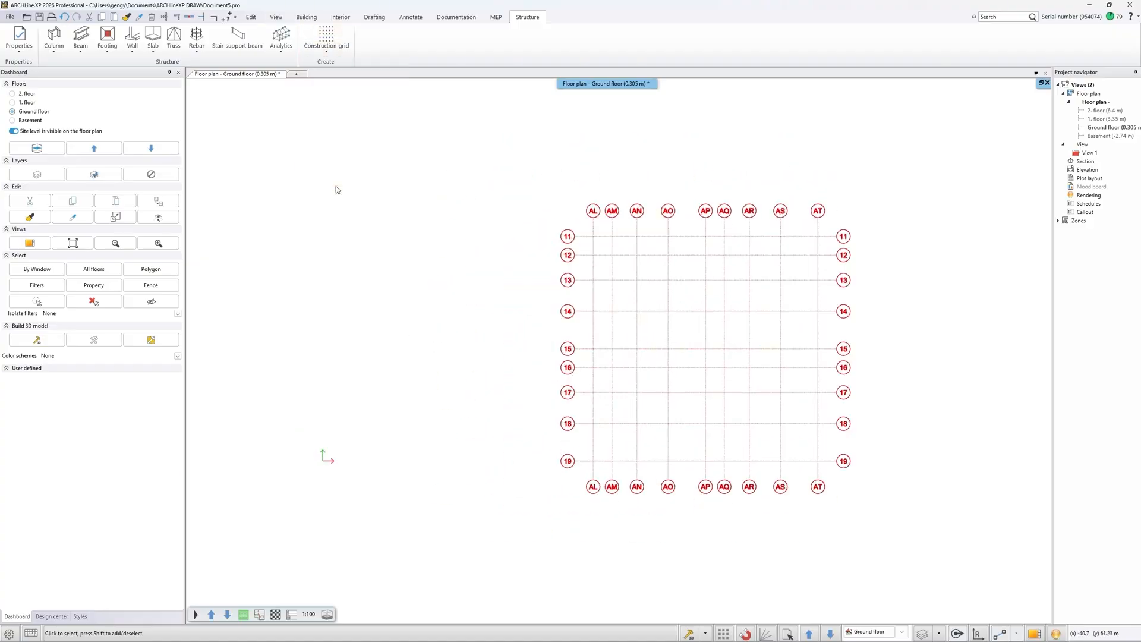
left_click(275, 461)
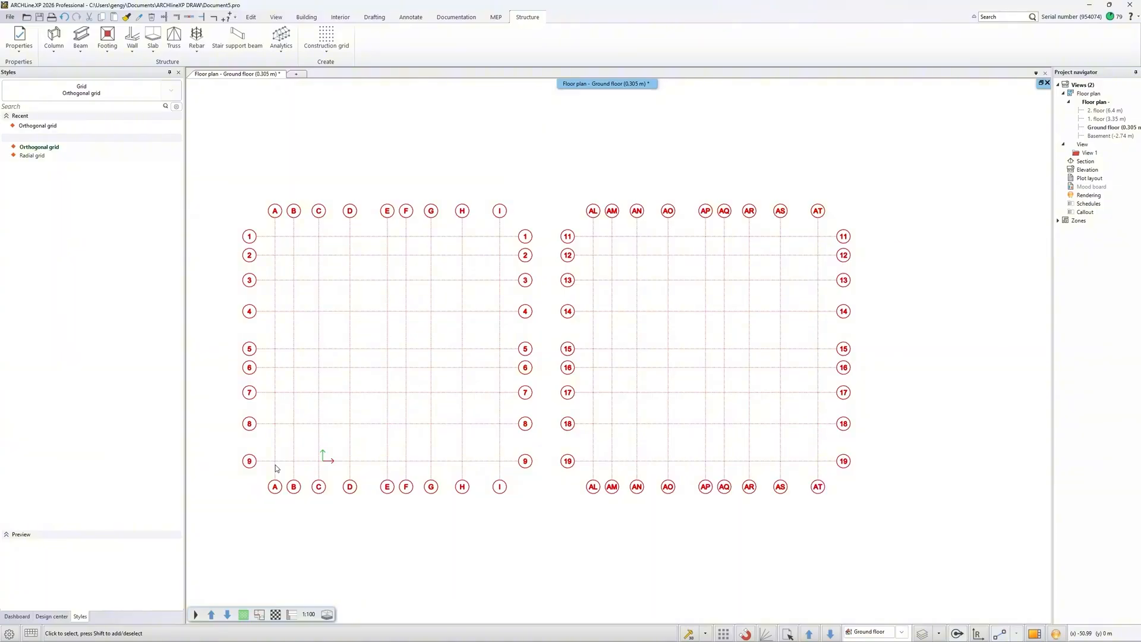
Step: Select the whole grid labelled AL to AT and 11 to 19, and delete it
left_click_drag(909, 158, 562, 542)
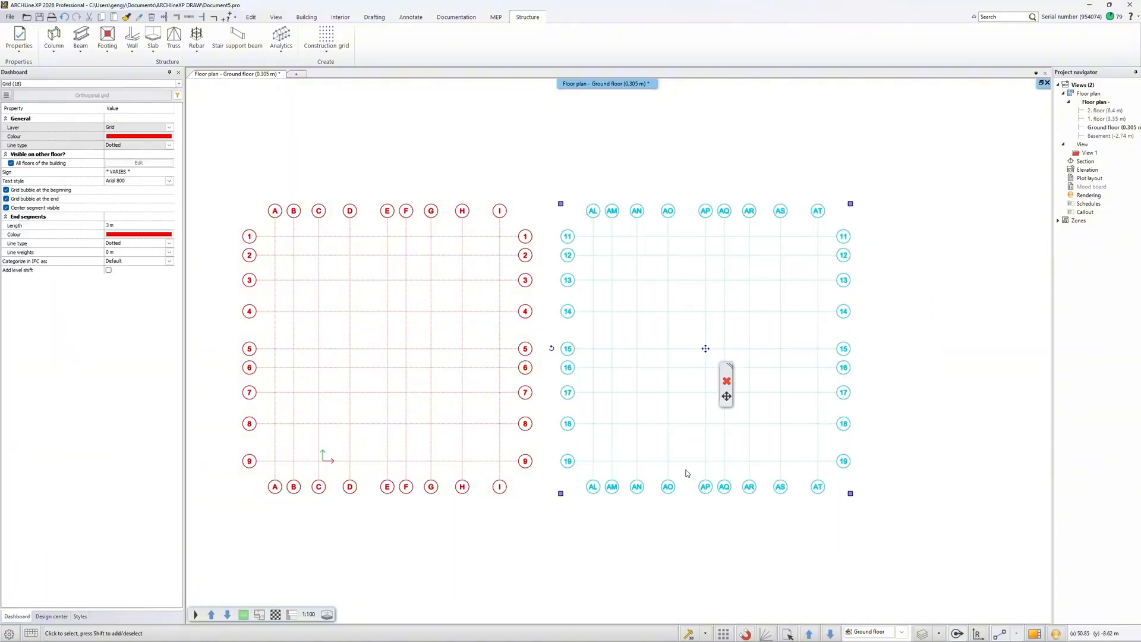
left_click(727, 381)
Step: Place a Concrete Rectangular 300 x 450mm structural column, 2.7 m high, at the intersection of grid lines B and 2
scroll(573, 377, "down", 2)
scroll(387, 372, "up", 3)
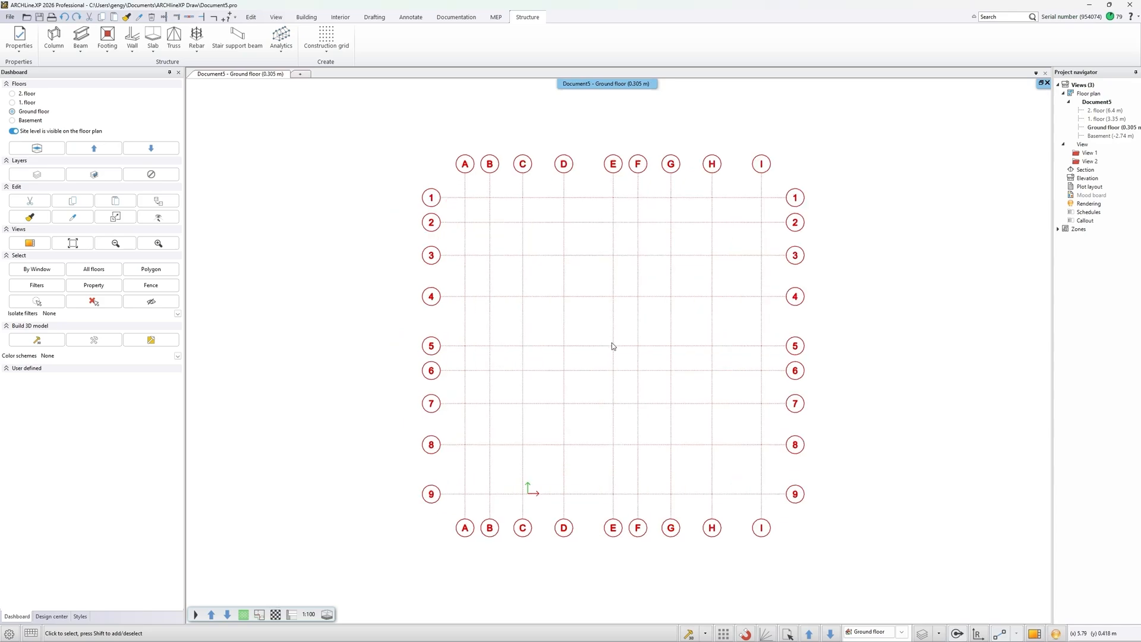
left_click(53, 37)
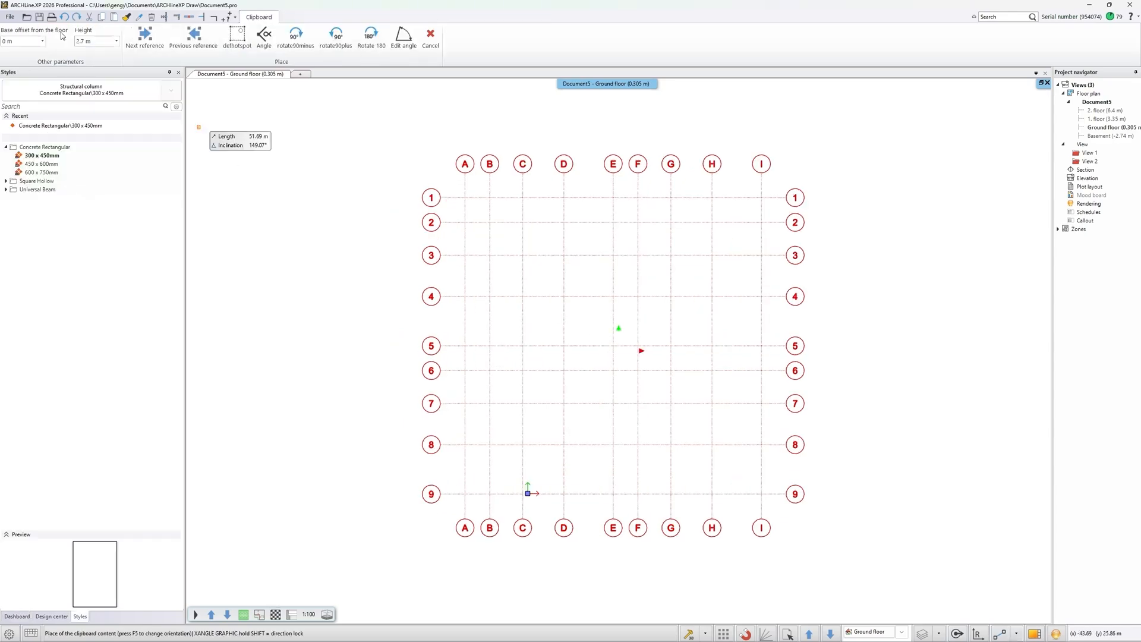
left_click(490, 222)
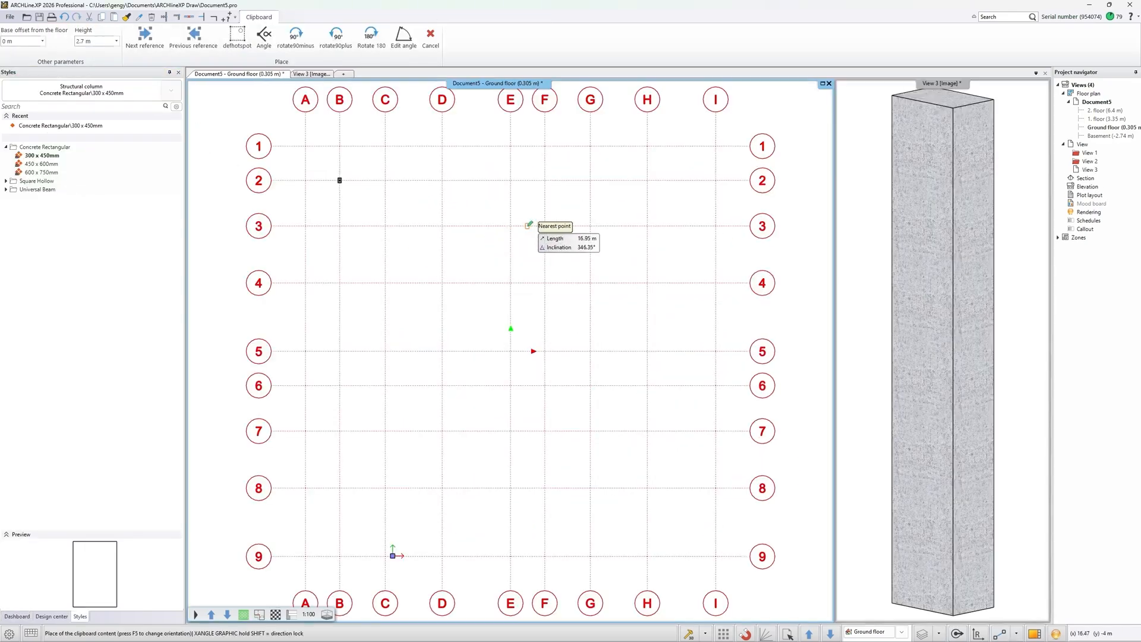
Step: Place two more 300 x 450mm structural columns on grid line 2, at its intersections with C and D
left_click(523, 222)
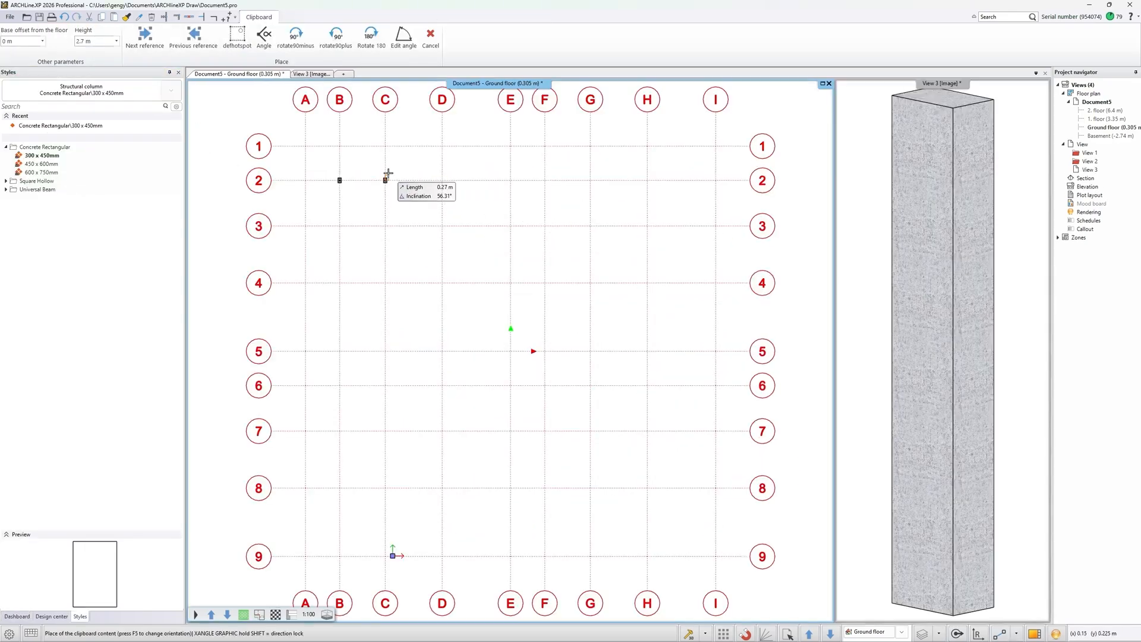
left_click(442, 180)
key("Escape")
Step: Set the 3D view to look at the model from the top
left_click(1004, 269)
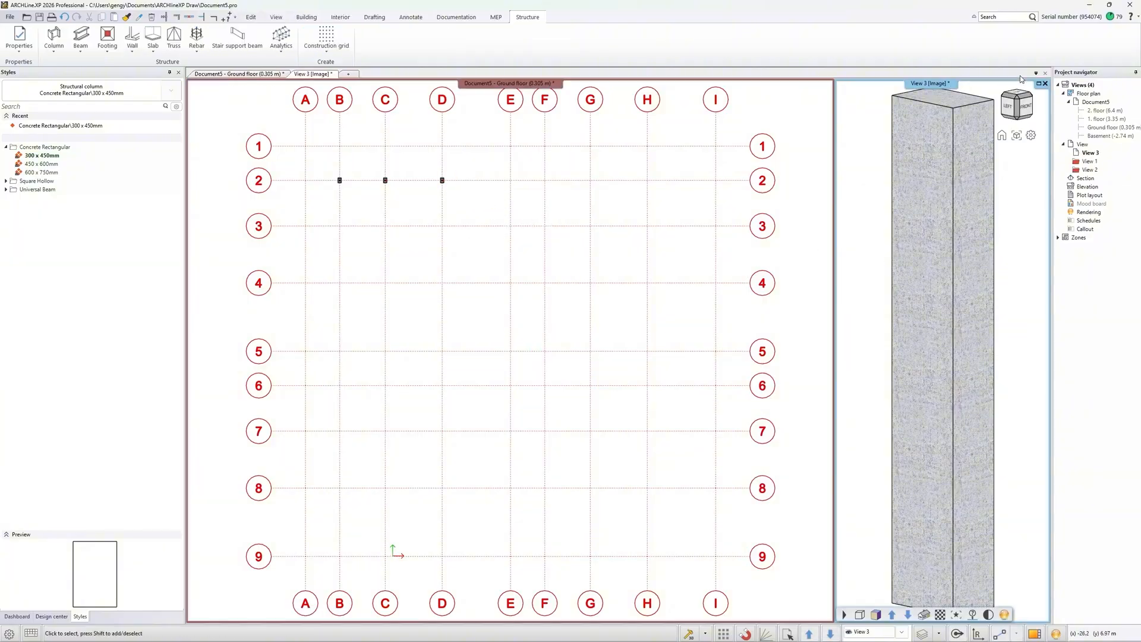
left_click(1018, 97)
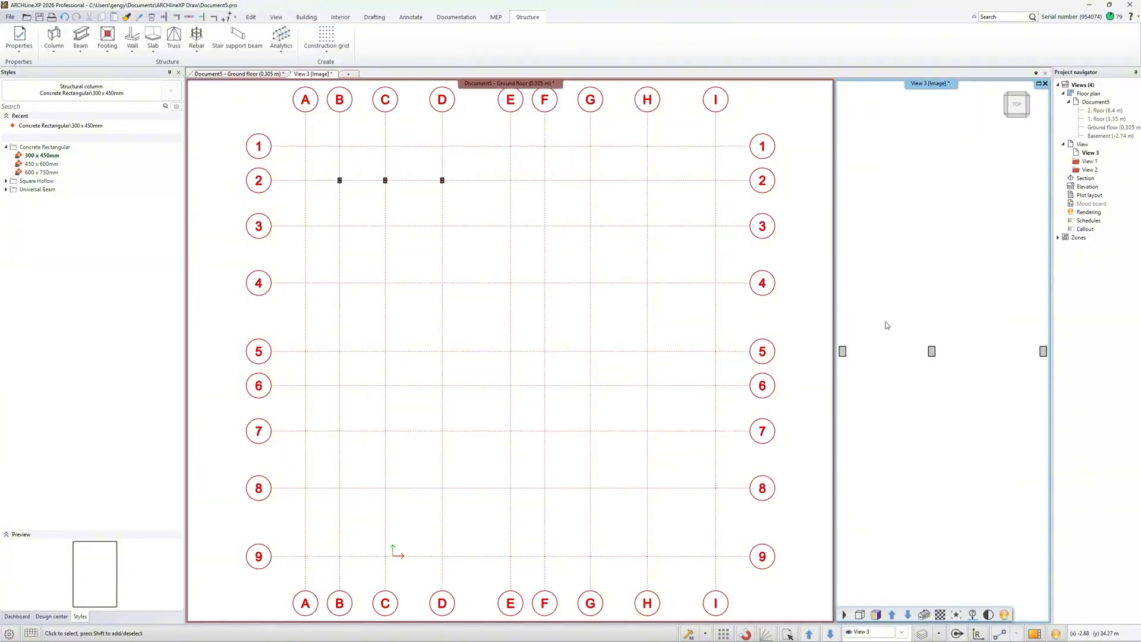
Step: Select the column at grid intersection B-2 and release its connection to the grid
left_click(580, 253)
scroll(508, 249, "down", 2)
scroll(429, 256, "up", 6)
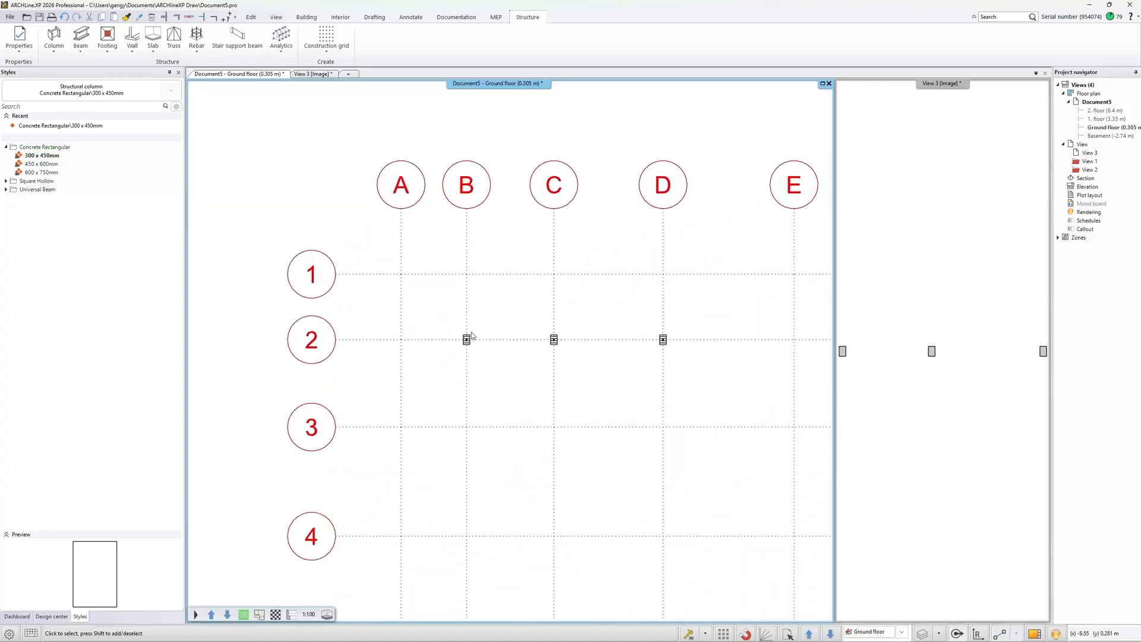
left_click(458, 312)
scroll(452, 315, "up", 2)
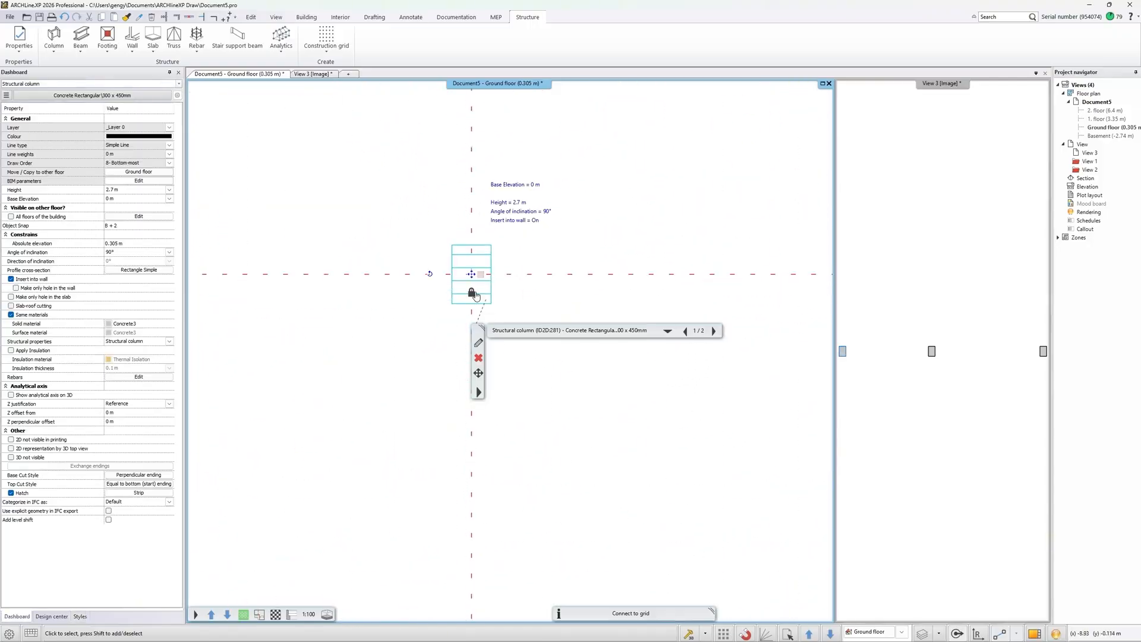
mouse_move(471, 292)
left_click(547, 306)
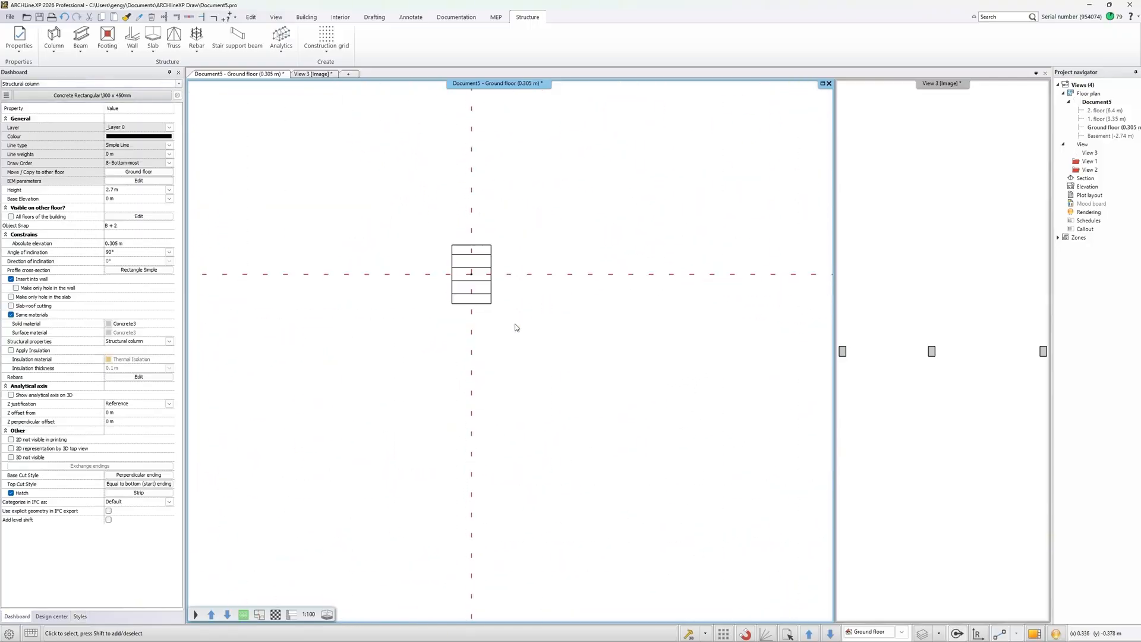
Step: Select the column at grid intersection C-2, check its grid lock, and deselect it
scroll(451, 334, "down", 2)
scroll(565, 307, "up", 1)
left_click(516, 318)
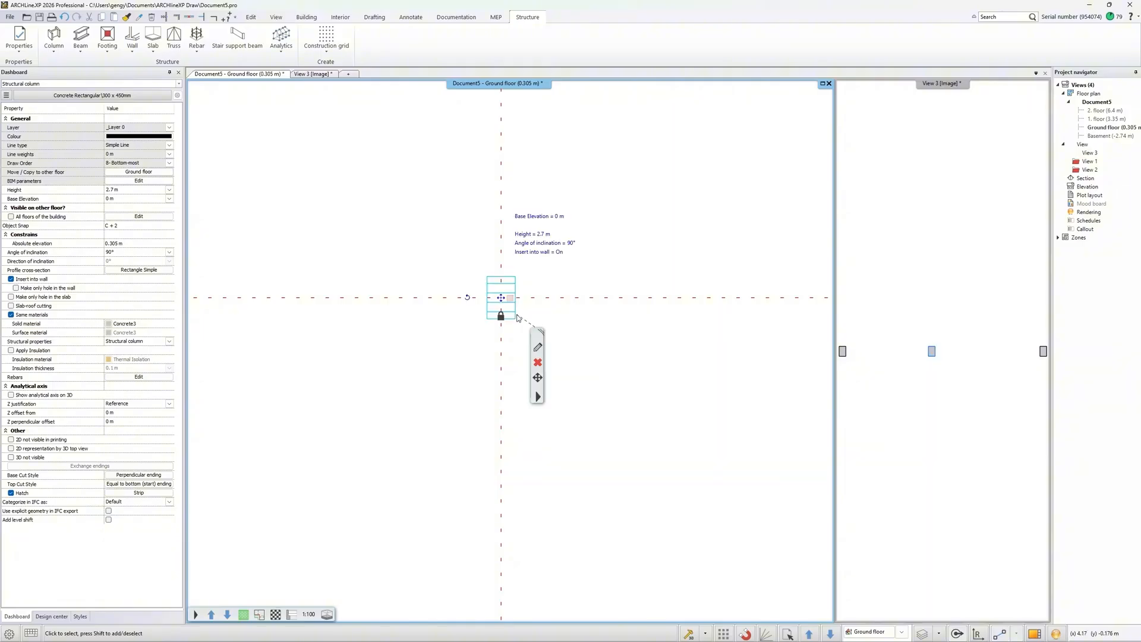
key("Escape")
scroll(511, 333, "down", 3)
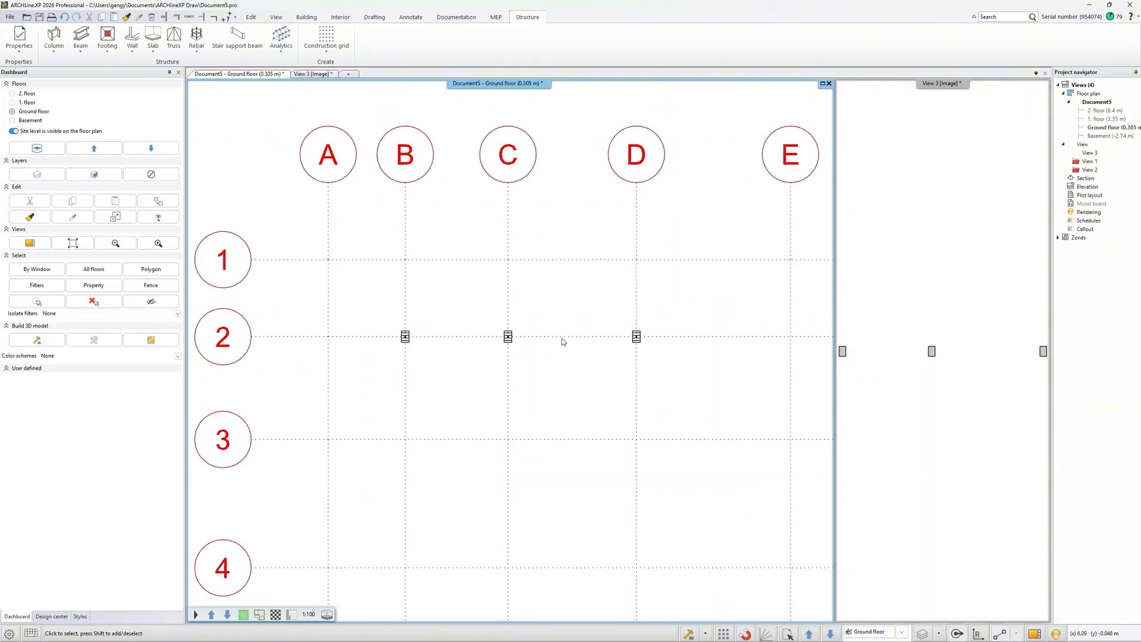
Step: Move grid line 2 about 1.7 m towards grid line 3
left_click(563, 338)
right_click(564, 340)
left_click(589, 339)
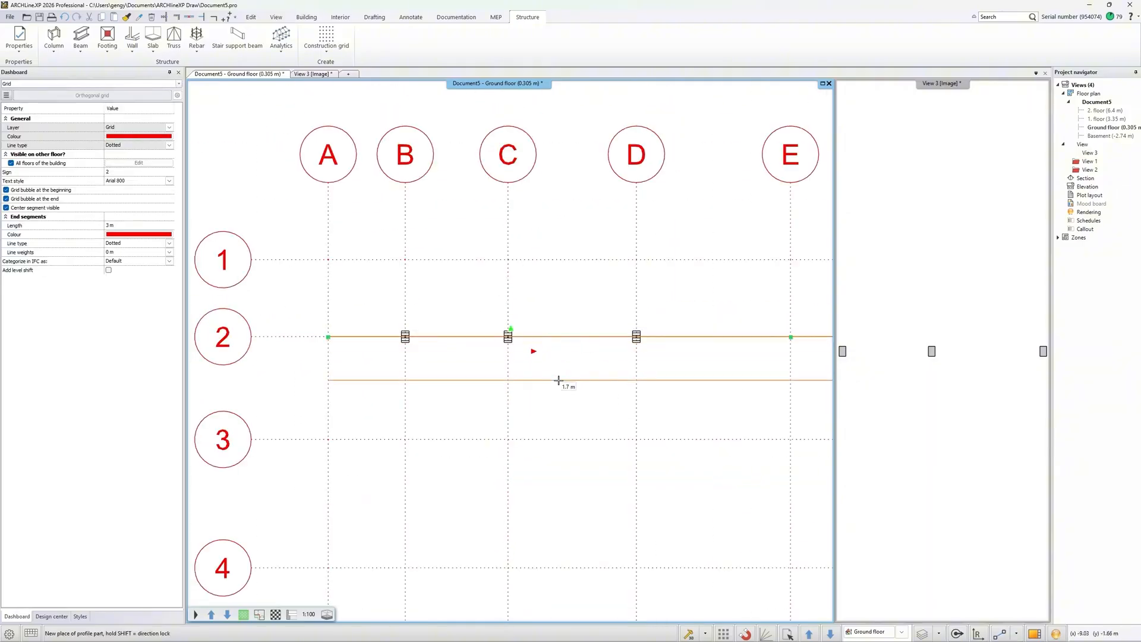
left_click(559, 382)
key("Escape")
Step: Set the distance between grid lines 1 and 2 to 3 m, moving all following lines along
scroll(543, 390, "down", 3)
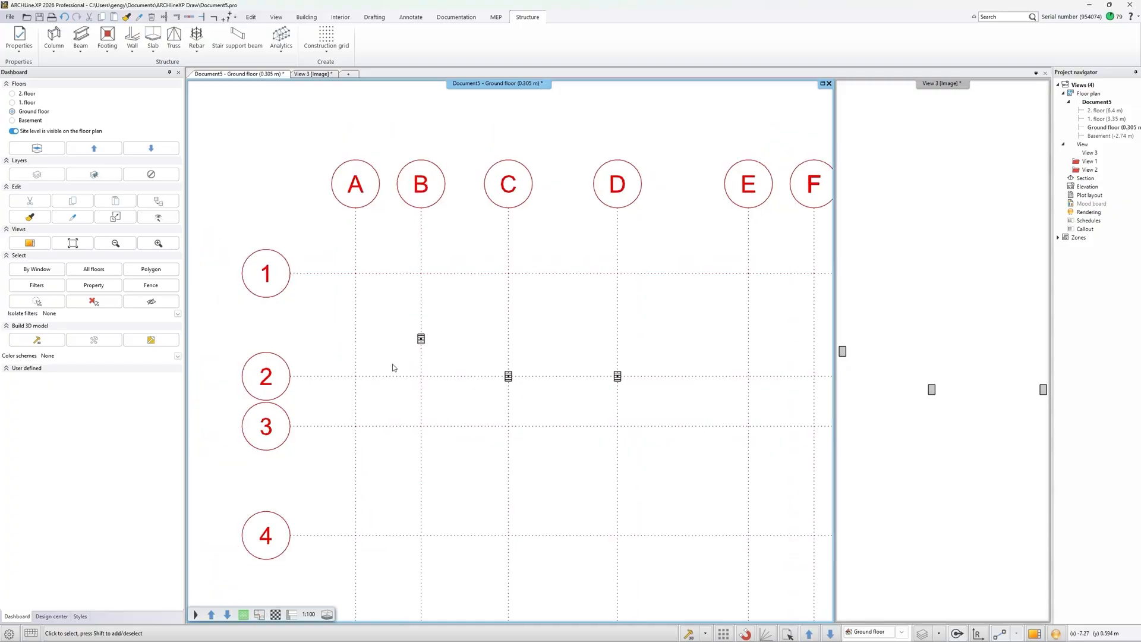
scroll(629, 412, "up", 1)
scroll(454, 354, "down", 1)
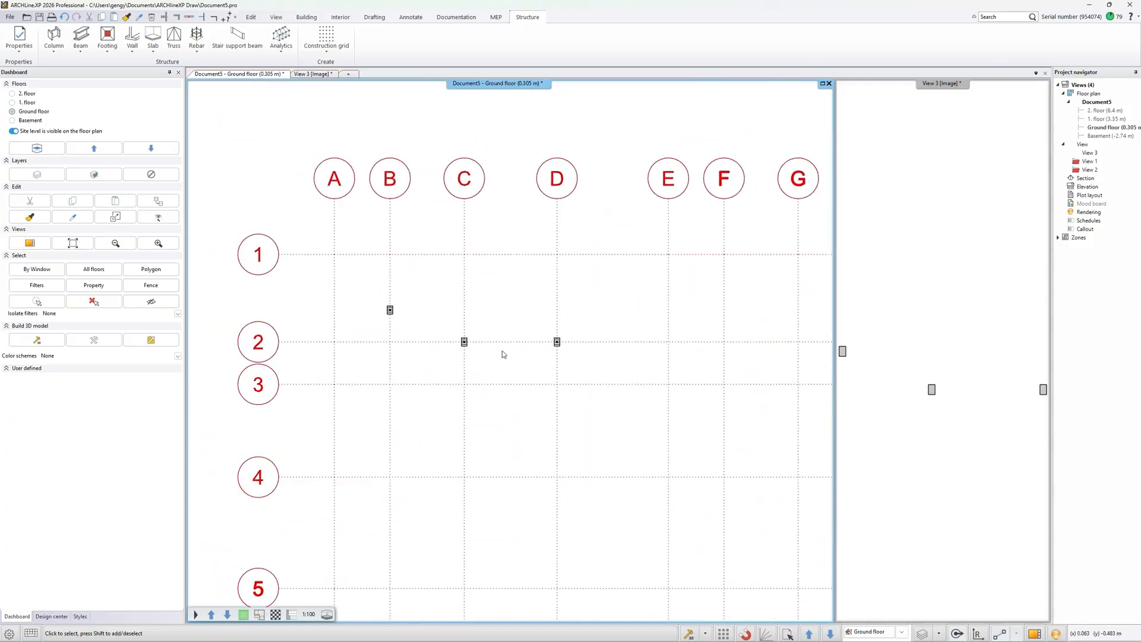
left_click(508, 344)
key("Escape")
left_click(557, 302)
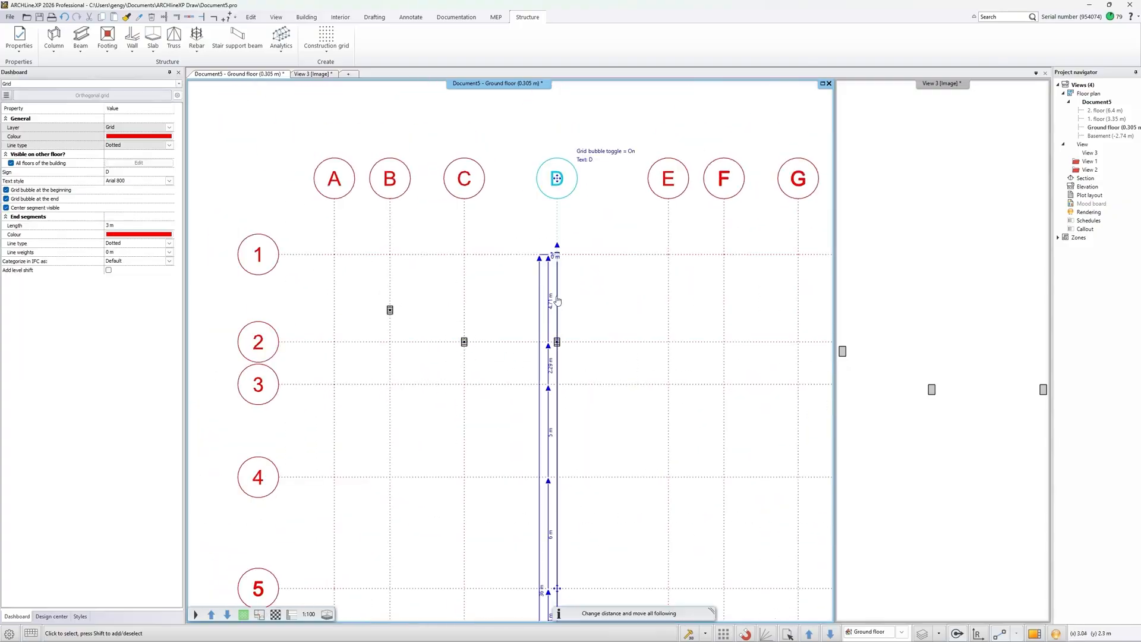
left_click(557, 303)
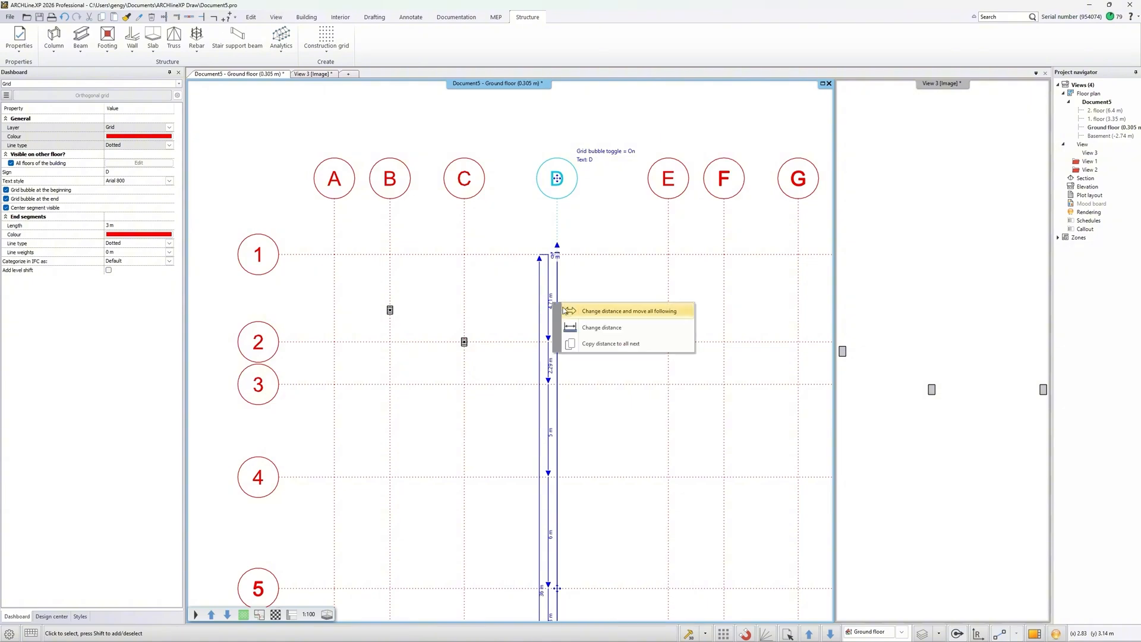
left_click(594, 311)
type("3")
key("Return")
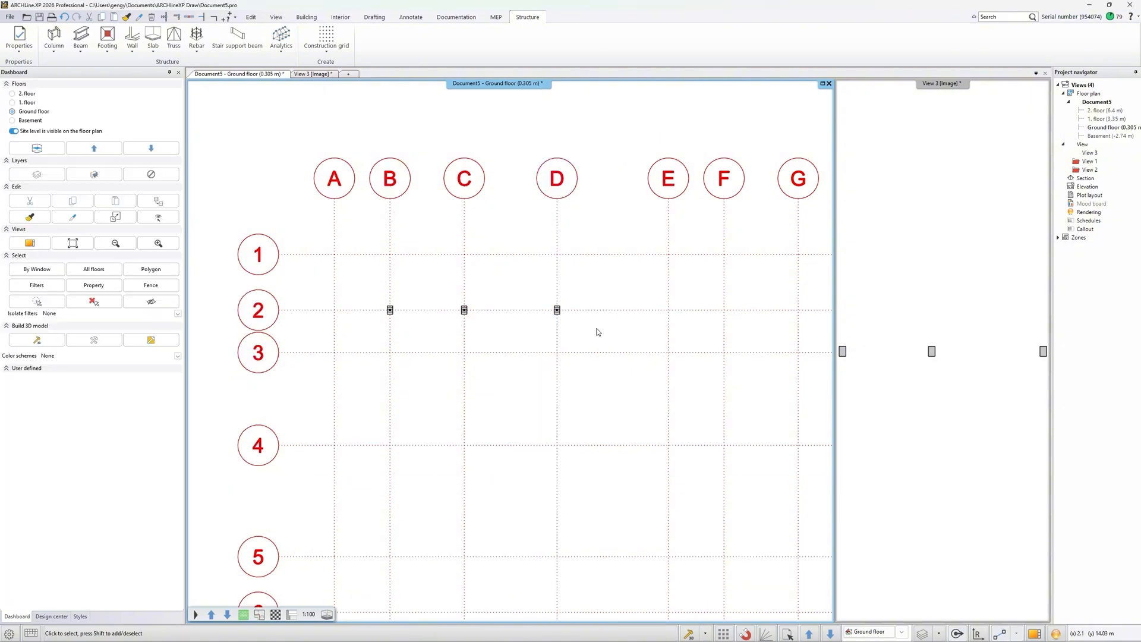
Step: Select the three columns in the row of grid line 2 and delete them
left_click_drag(370, 287, 604, 337)
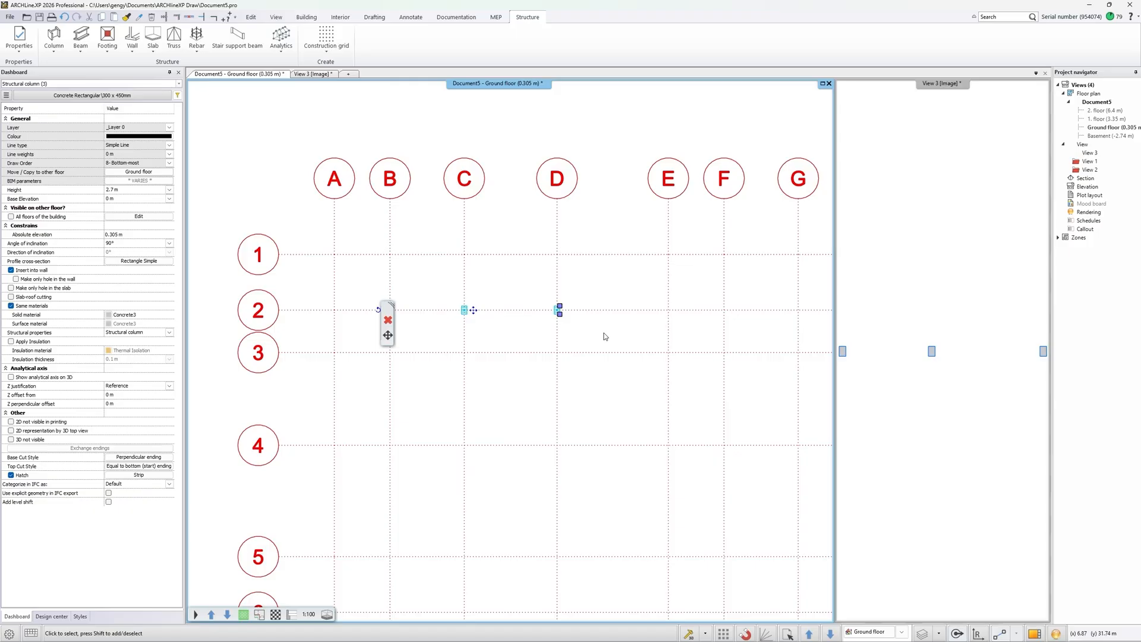
key("Delete")
scroll(605, 337, "down", 1)
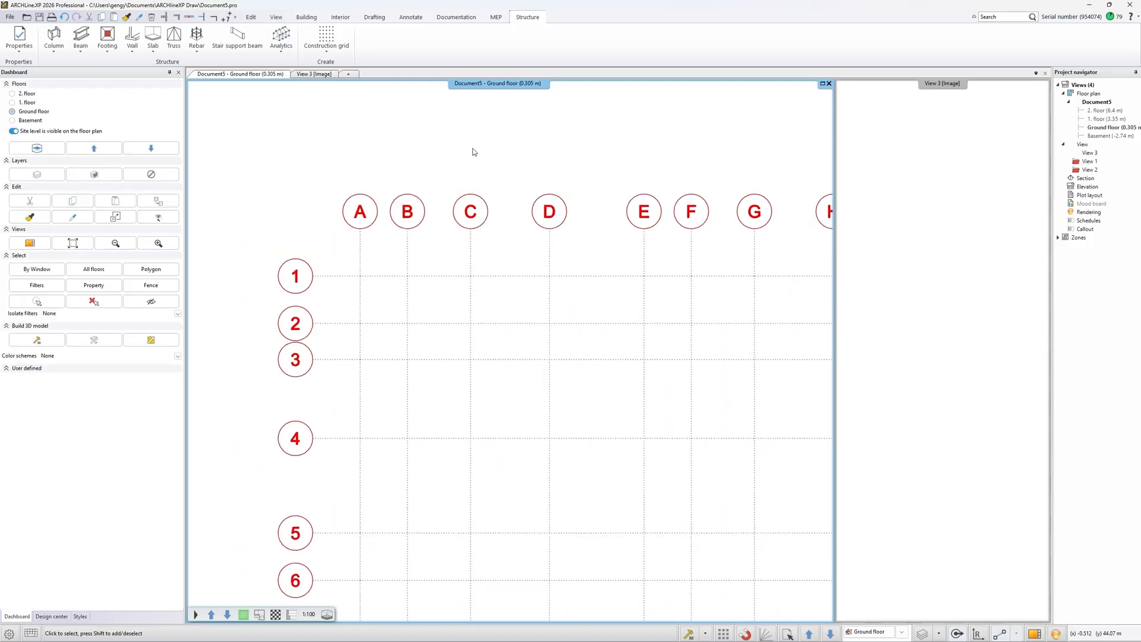
Step: Place 300 x 450mm structural columns at every intersection of the grid by enclosing the whole grid area
left_click(54, 48)
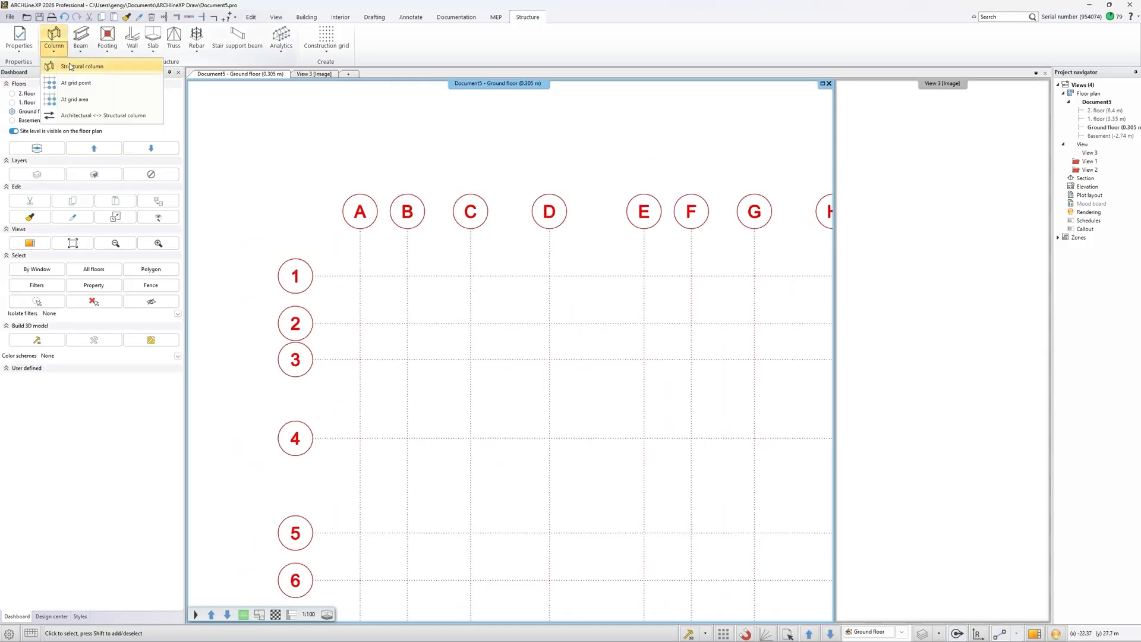
left_click(75, 100)
left_click(238, 158)
scroll(573, 411, "down", 4)
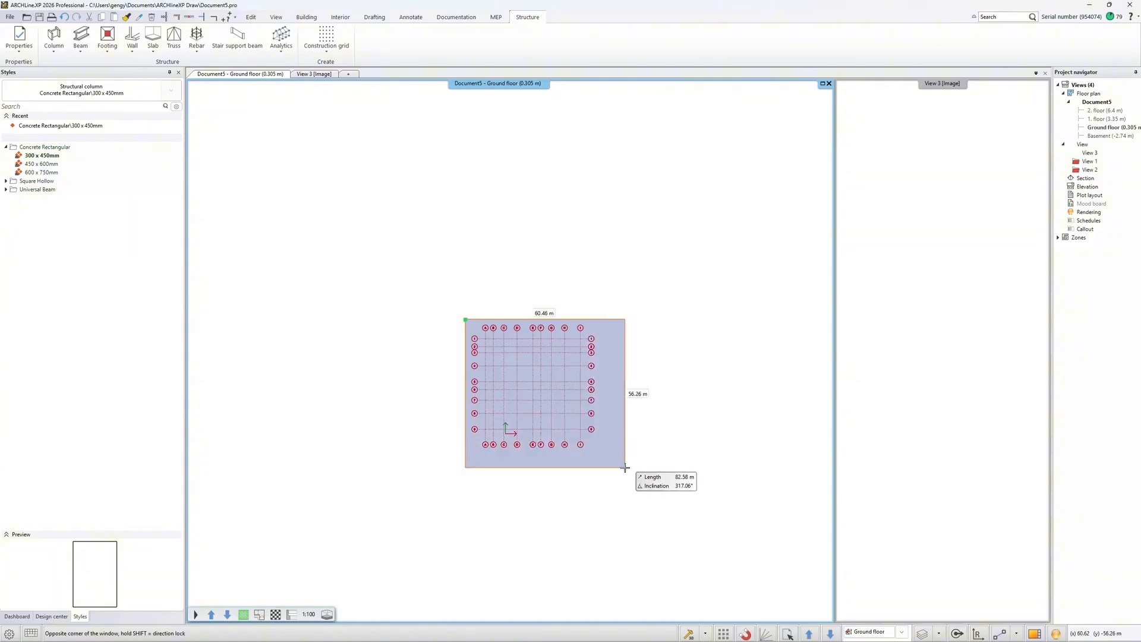
left_click(627, 469)
scroll(630, 472, "up", 2)
left_click(580, 425)
scroll(588, 333, "up", 1)
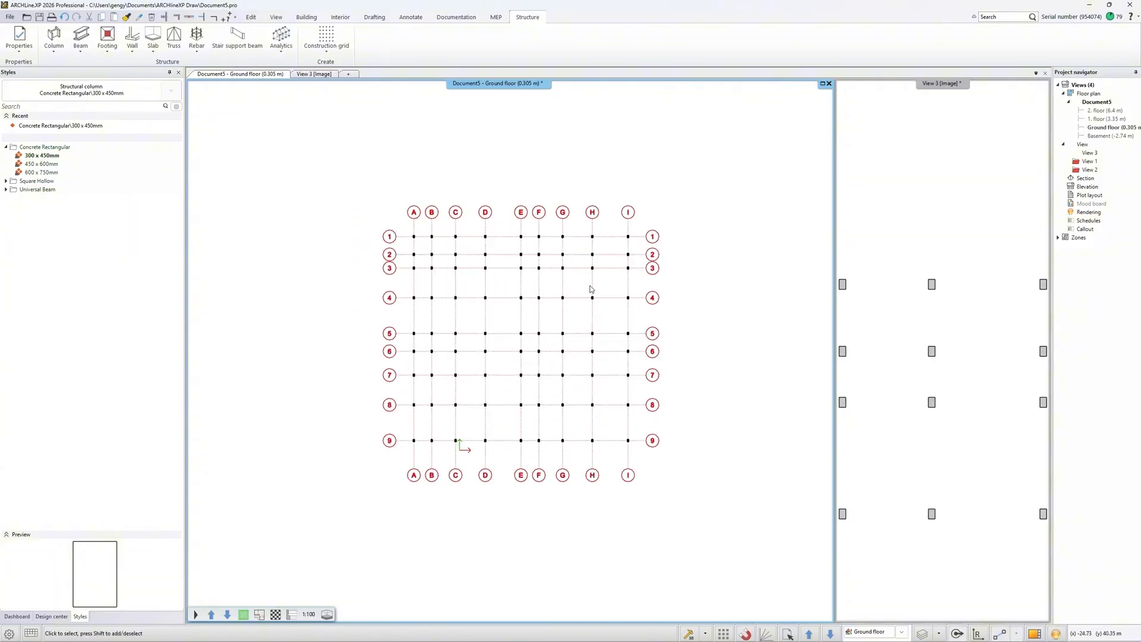
left_click(939, 199)
scroll(906, 265, "down", 3)
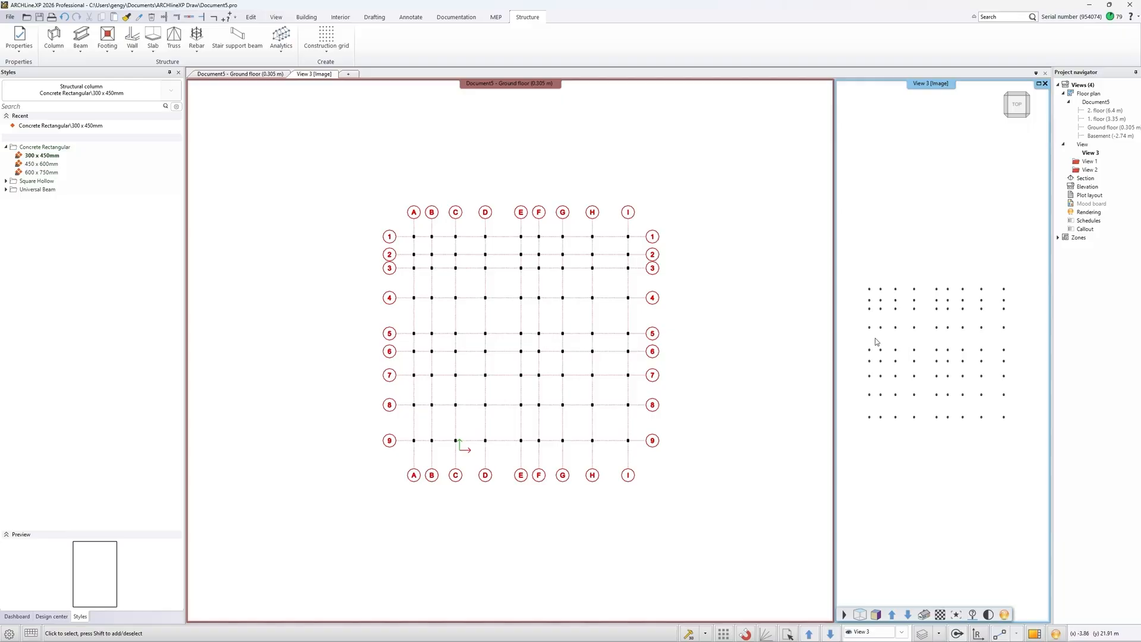
Step: Place 300 mm x 300 mm concrete structural beams by grid points along grid line 1 from C to D to E, and save the project
left_click(713, 295)
scroll(497, 242, "up", 2)
scroll(532, 276, "up", 2)
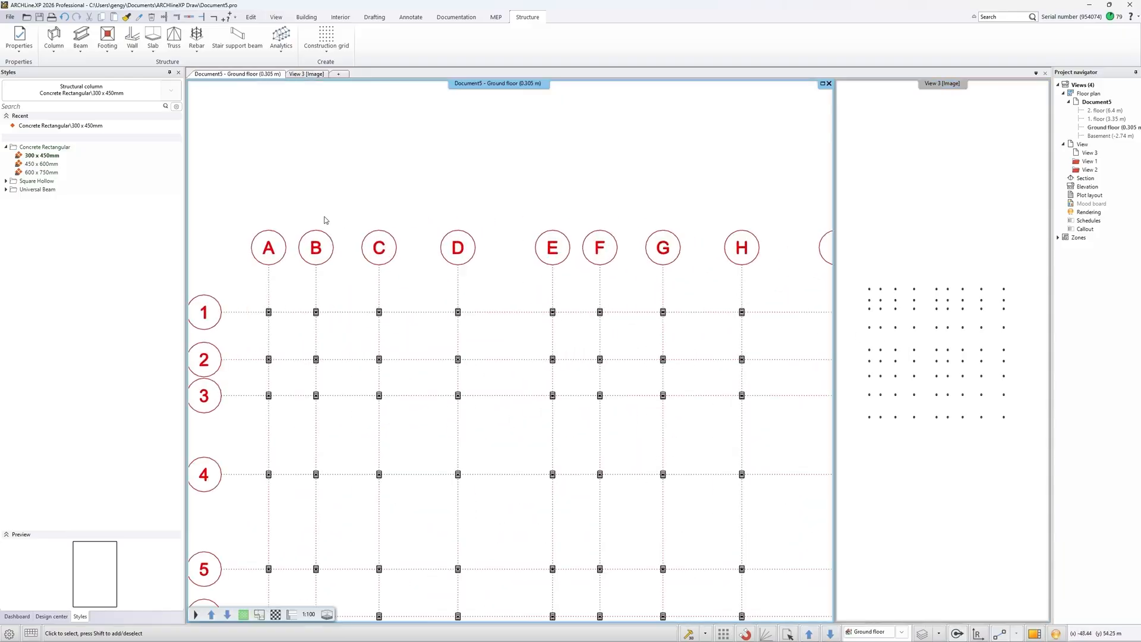
left_click(80, 42)
left_click(103, 90)
scroll(392, 327, "up", 4)
scroll(538, 357, "down", 1)
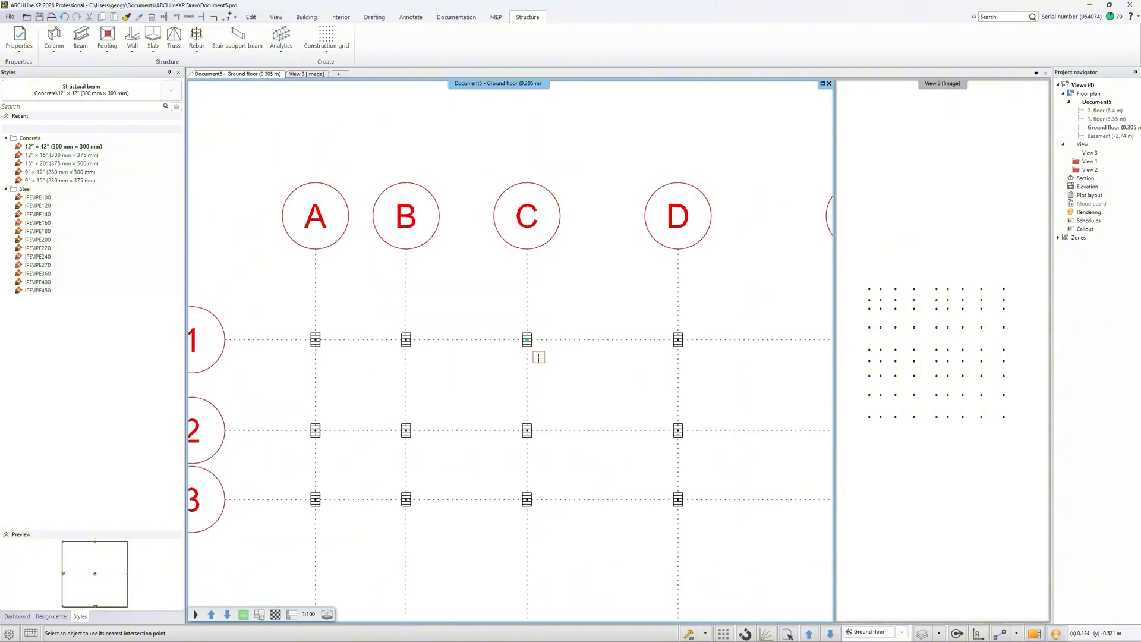
left_click(676, 340)
scroll(671, 346, "down", 1)
scroll(696, 346, "up", 1)
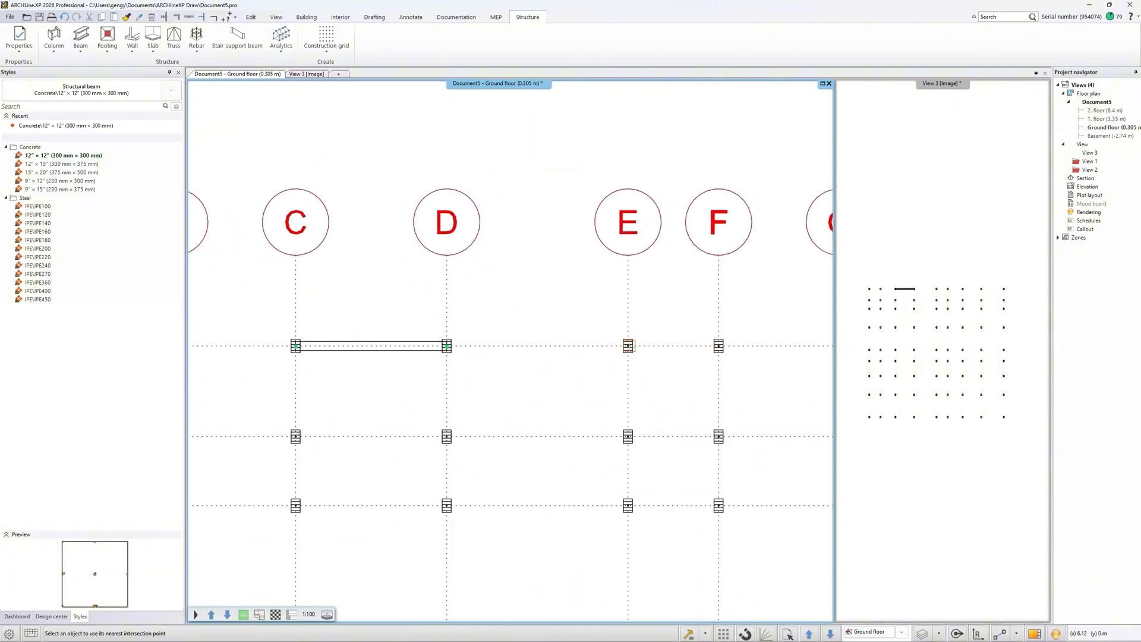
left_click(629, 346)
key("Escape")
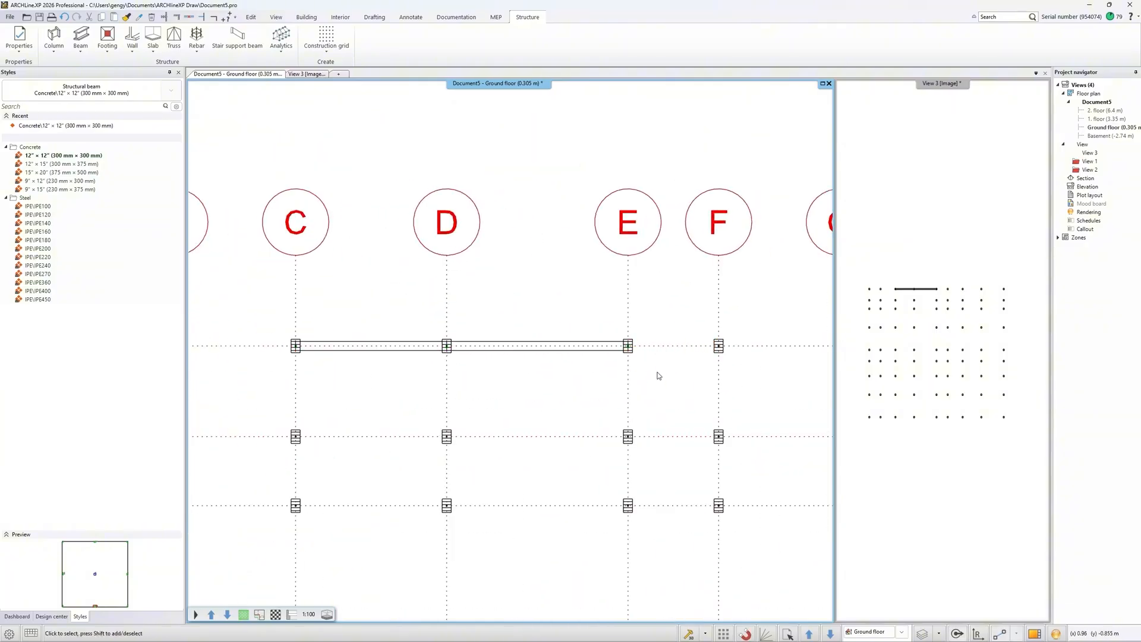
key("ctrl+s")
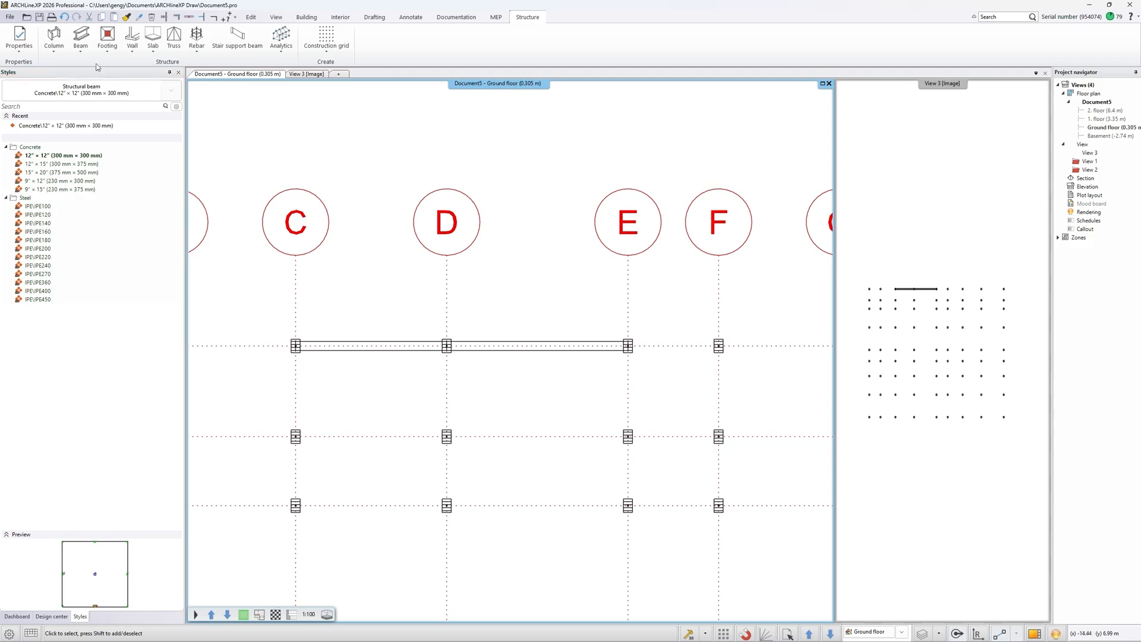
Step: Place 300 mm x 300 mm concrete beams along grid line C from line 1 to 2 to 3, and save the project
left_click(84, 53)
left_click(108, 83)
scroll(426, 390, "down", 2)
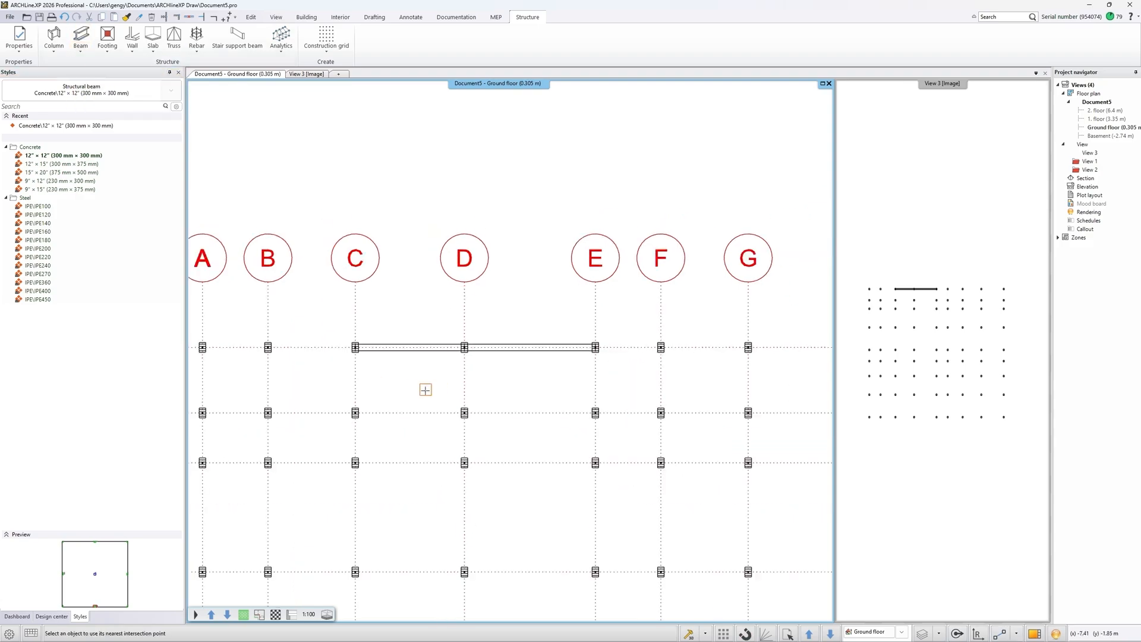
scroll(549, 244, "up", 3)
left_click(561, 197)
left_click(561, 371)
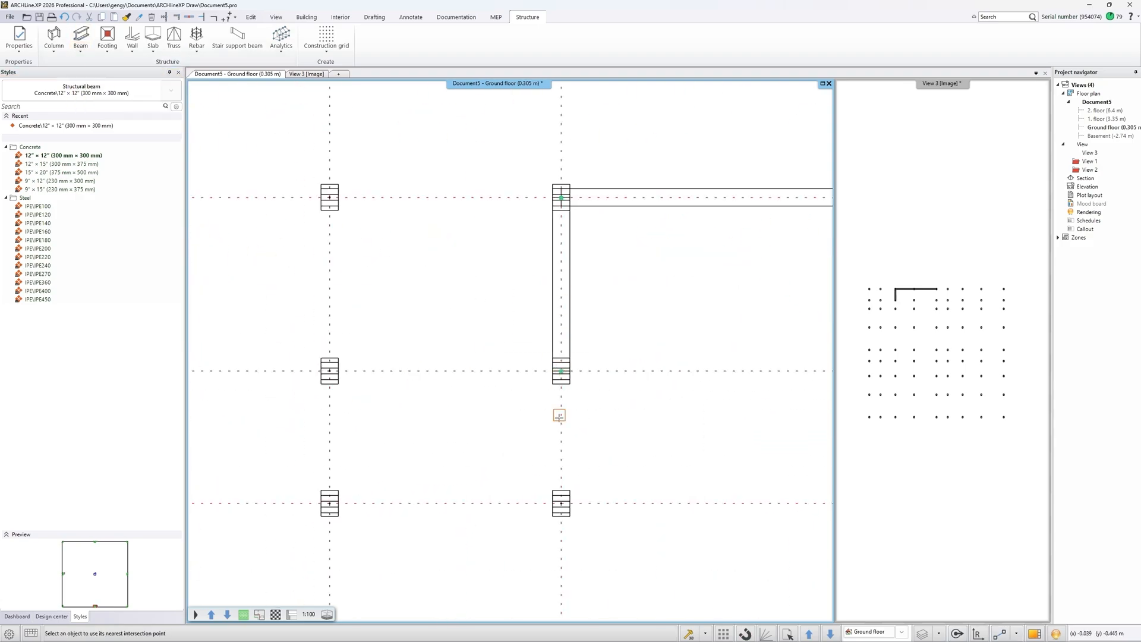
left_click(562, 503)
scroll(559, 386, "down", 3)
key("Escape")
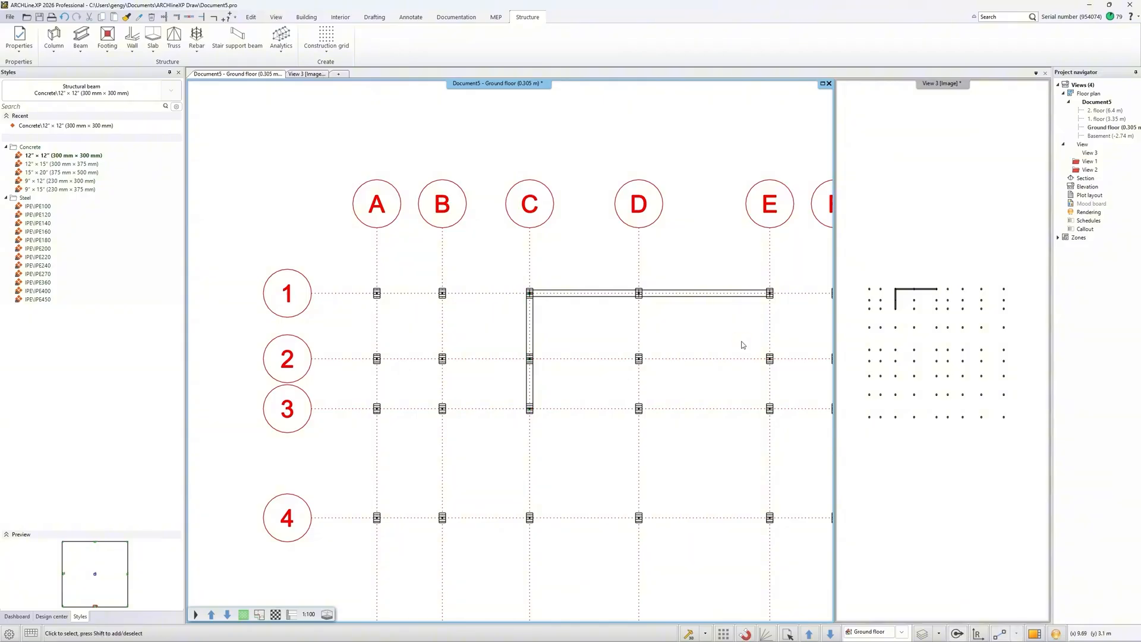
key("ctrl+s")
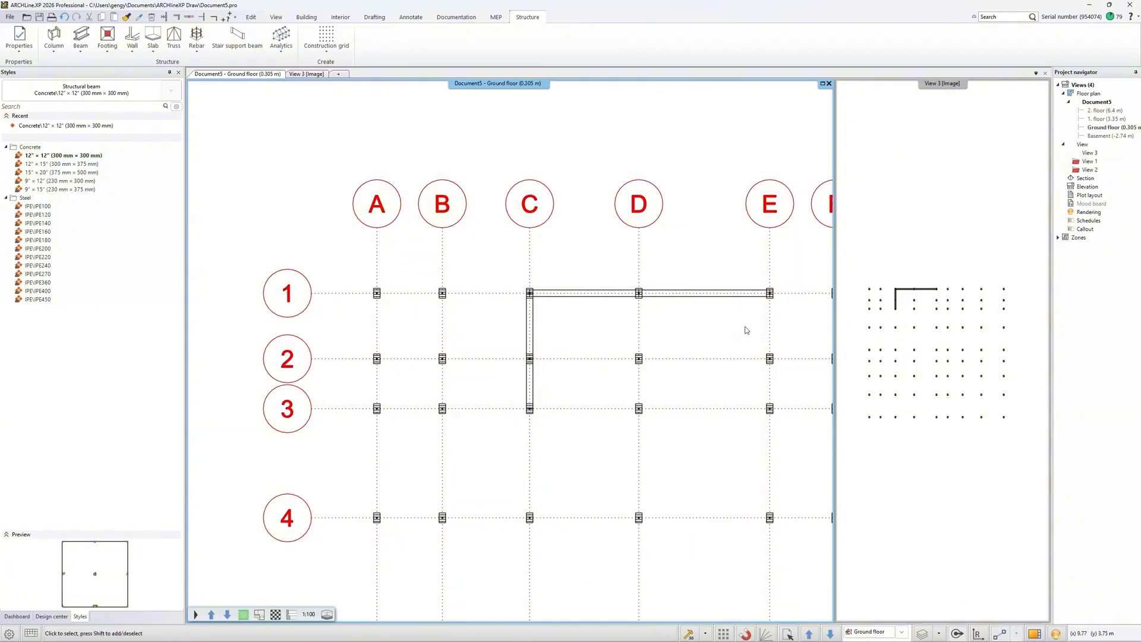
Step: Select the beam on grid line C between lines 2 and 3 and release its connection to the grid
left_click(525, 384)
scroll(538, 390, "up", 3)
left_click(486, 350)
scroll(486, 349, "up", 2)
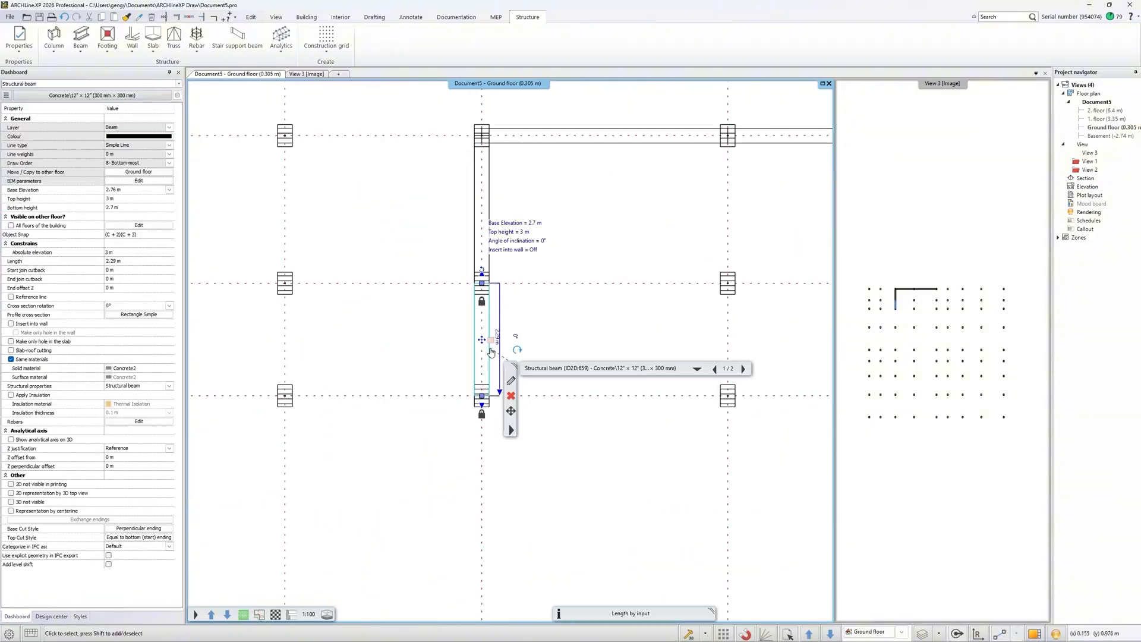
left_click(513, 297)
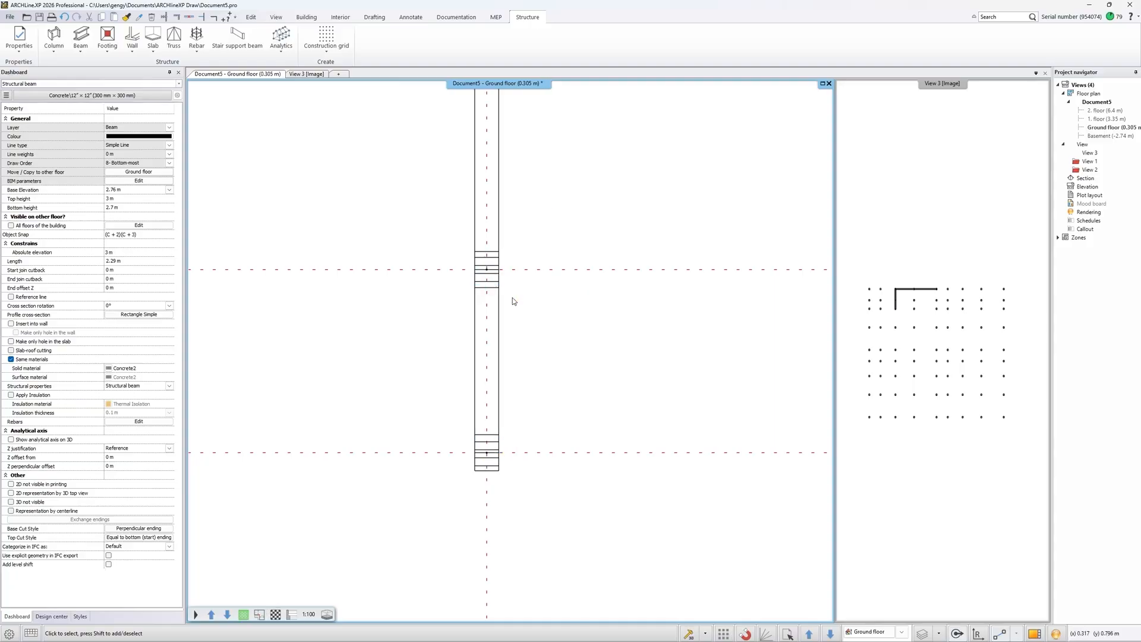
Step: Set the distance between grid lines 1 and 2 to 2 m, moving all following lines along, and deselect the grid
scroll(595, 324, "down", 5)
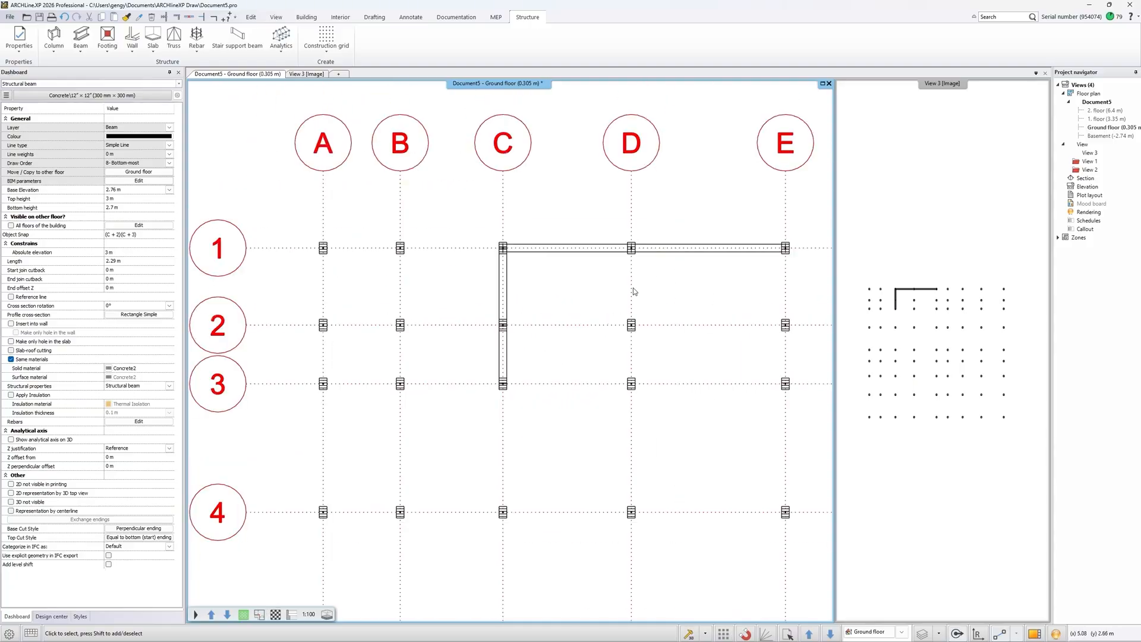
left_click(633, 291)
left_click(643, 297)
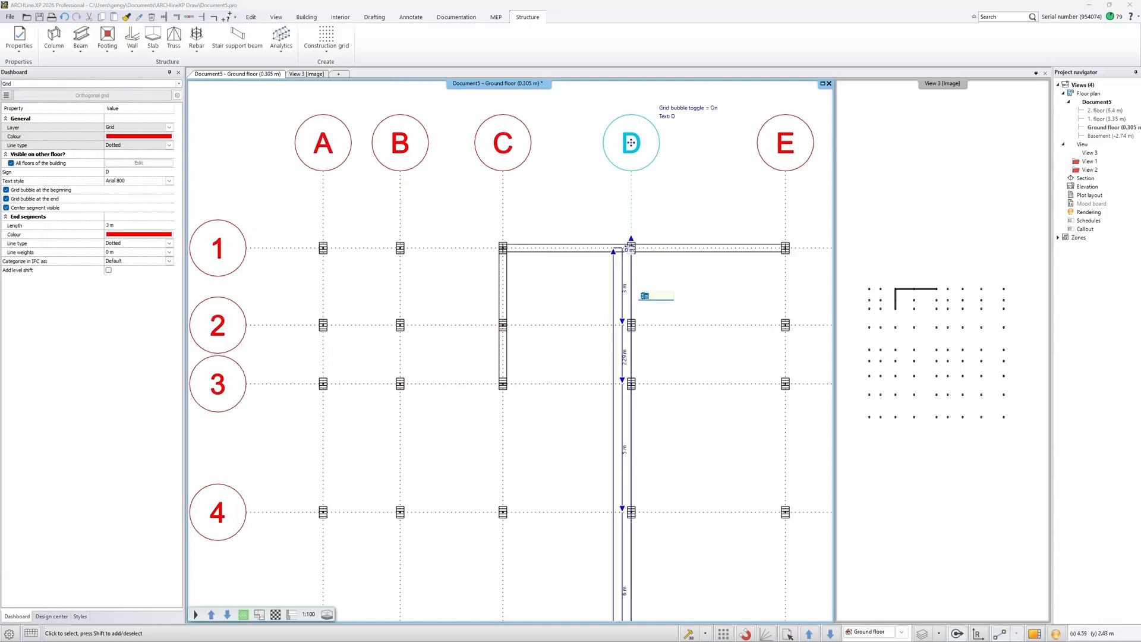
type("2")
key("Return")
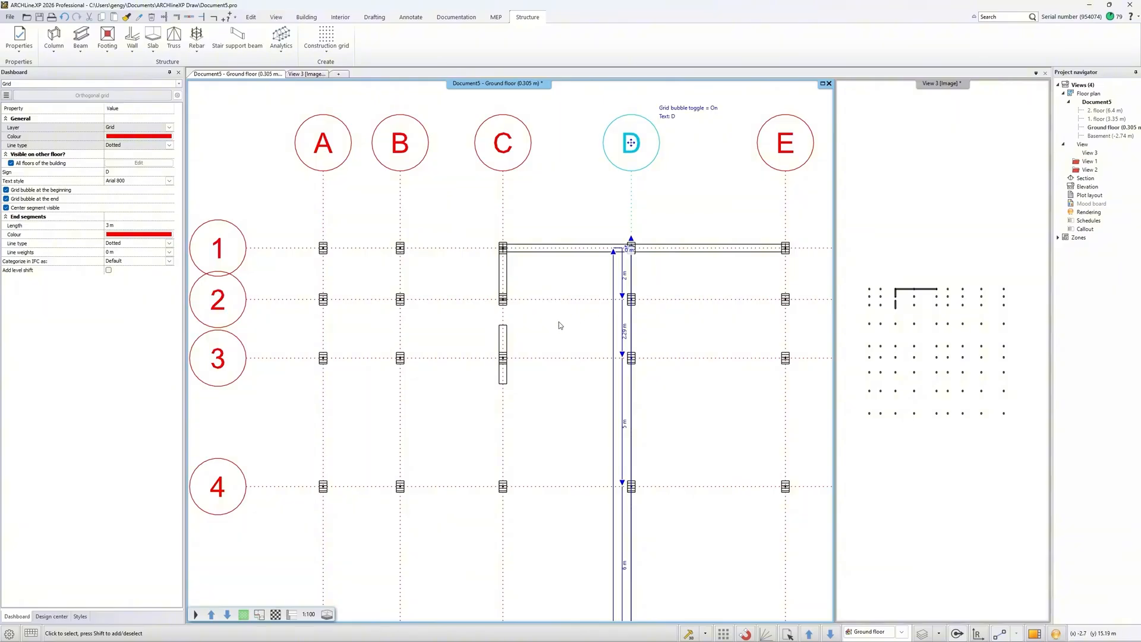
left_click(557, 324)
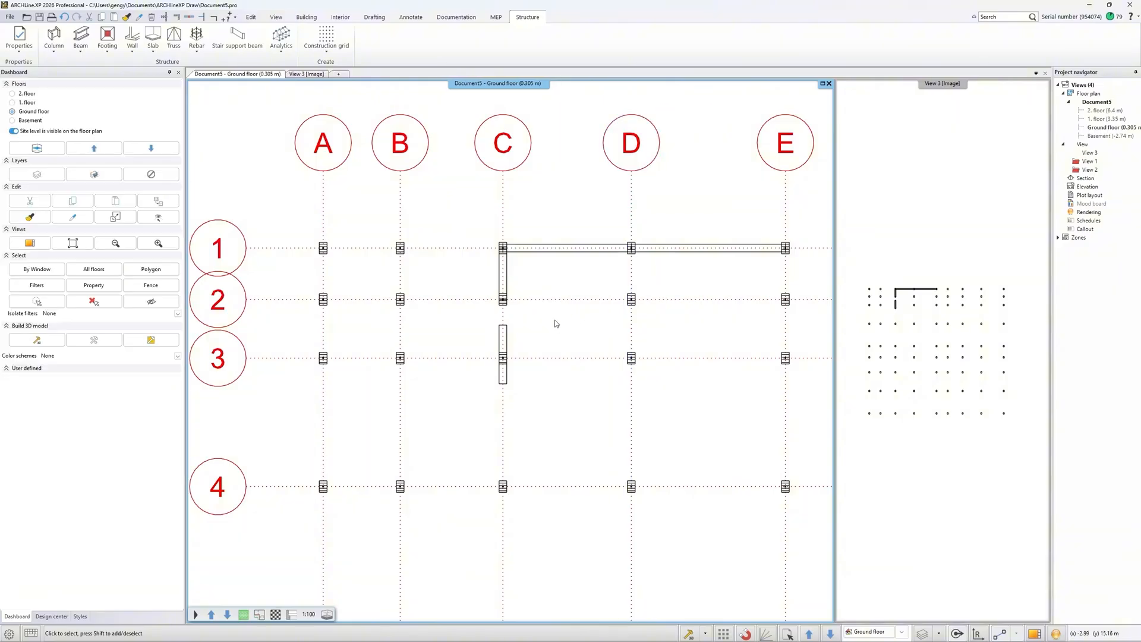
Step: Set the distance between grid lines C and D to 7 m, moving the following lines along, and deselect the grid
left_click(562, 300)
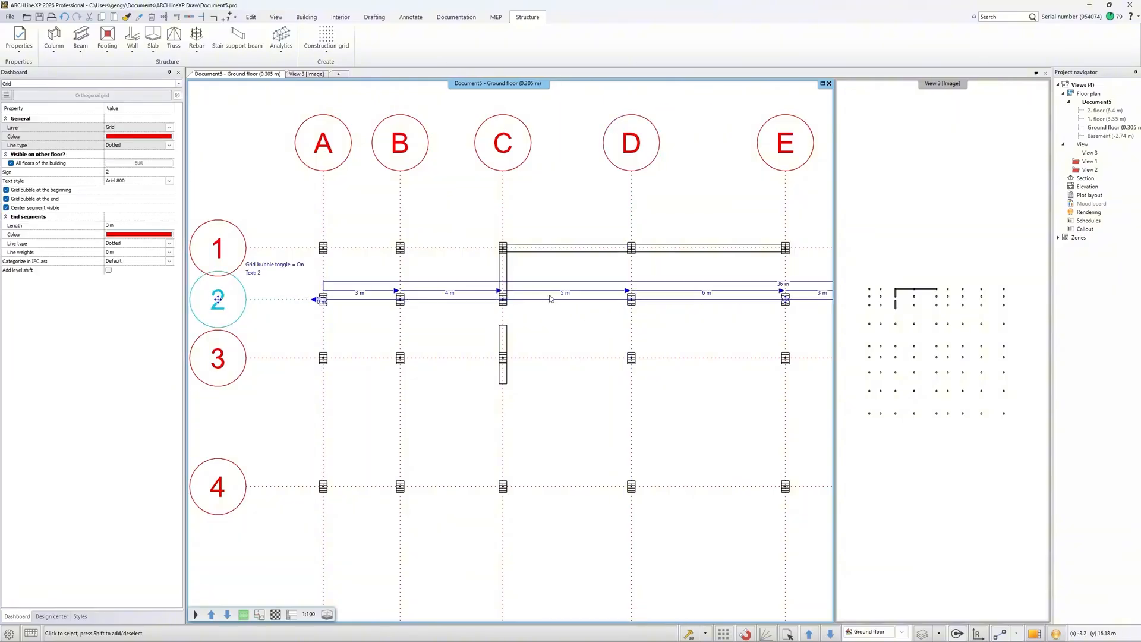
right_click(562, 296)
left_click(585, 302)
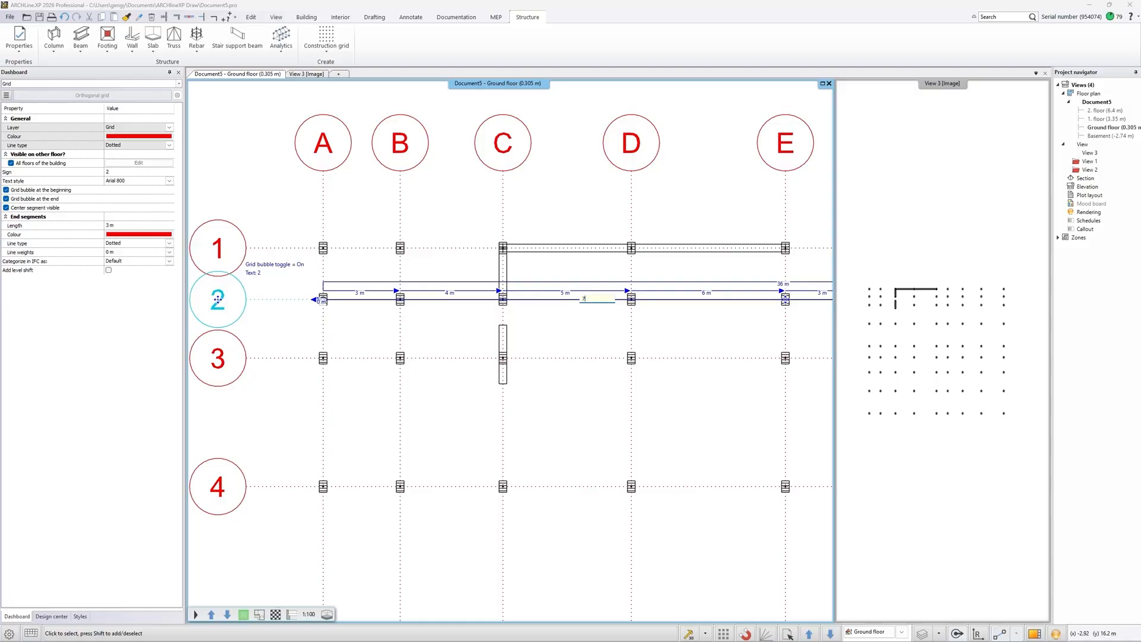
key("Return")
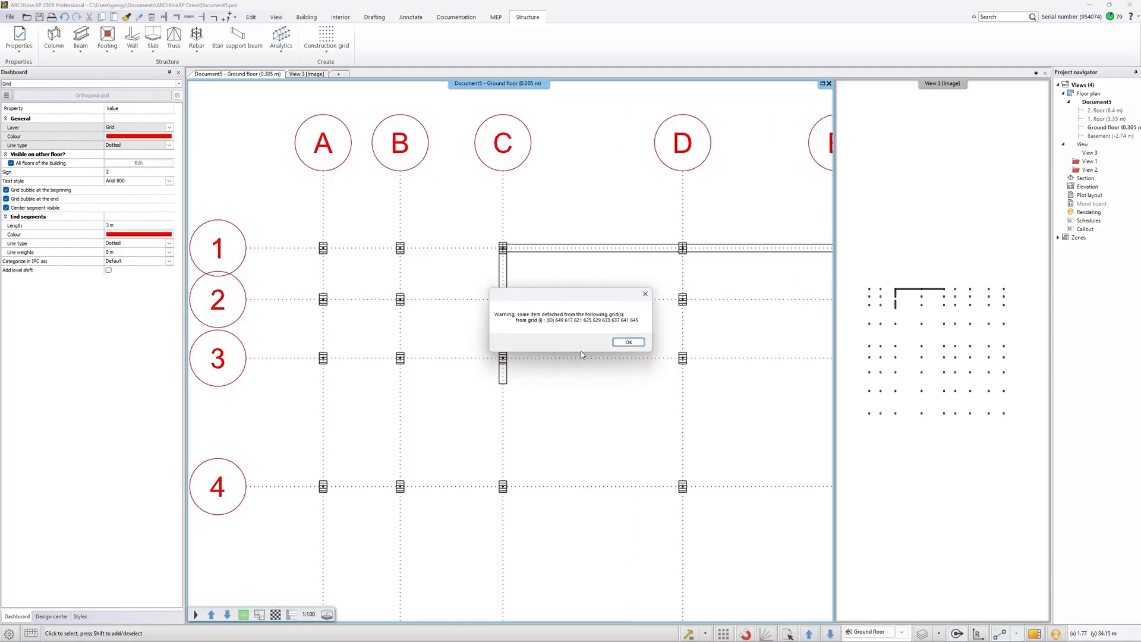
left_click(624, 344)
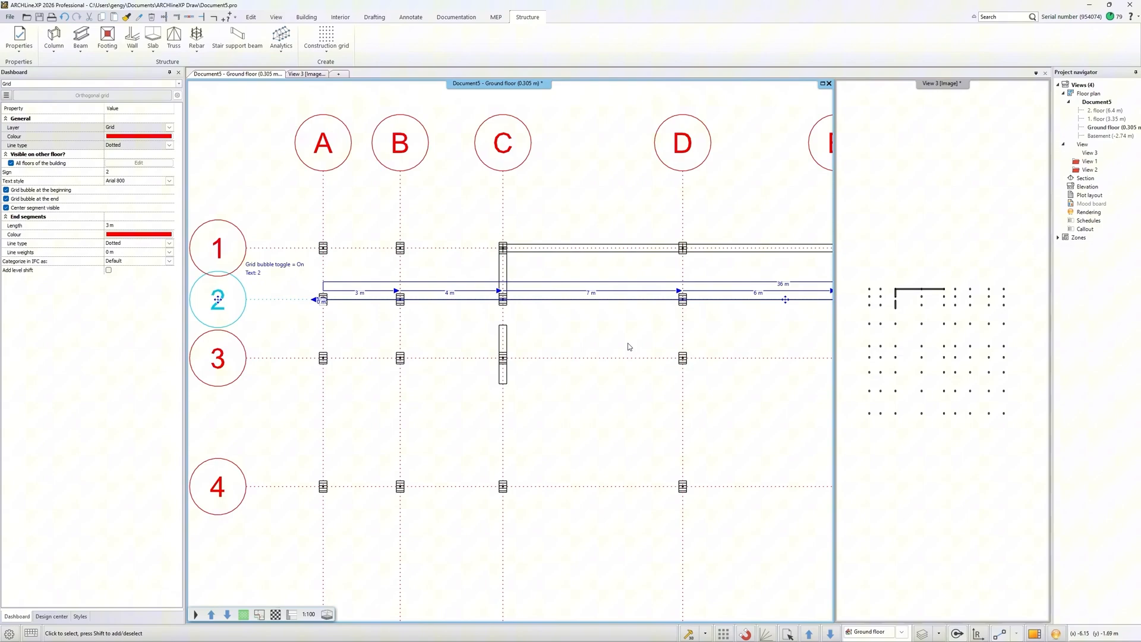
left_click(601, 322)
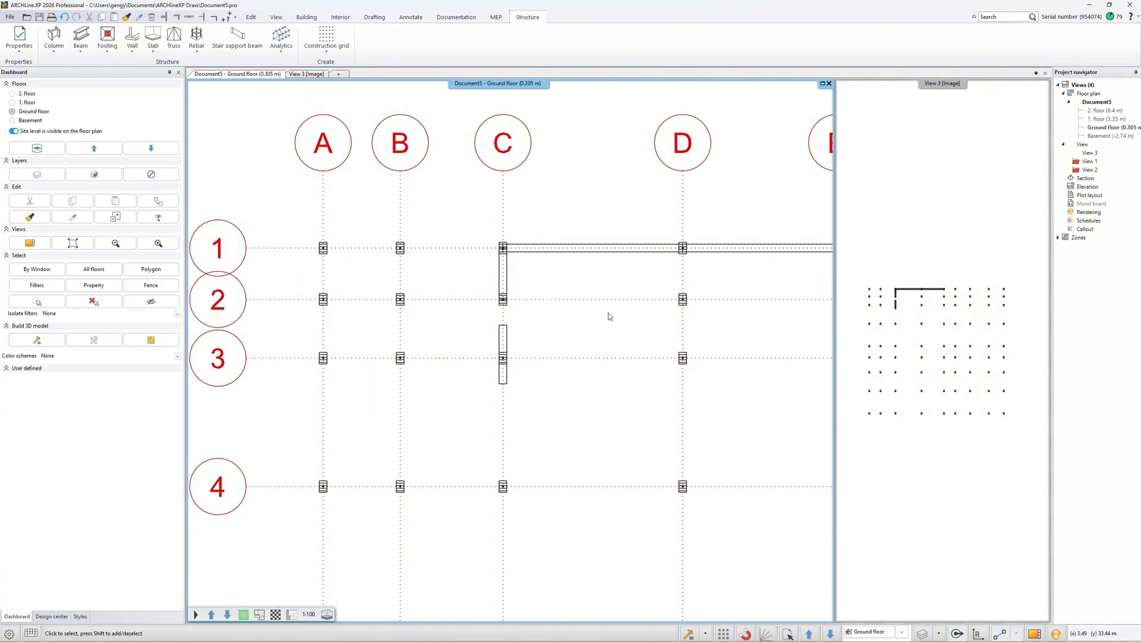
Step: Highlight all items aligned to the construction grid and examine which columns and beams are attached to it
scroll(608, 314, "down", 5)
scroll(482, 308, "up", 2)
scroll(483, 308, "down", 9)
scroll(597, 424, "up", 3)
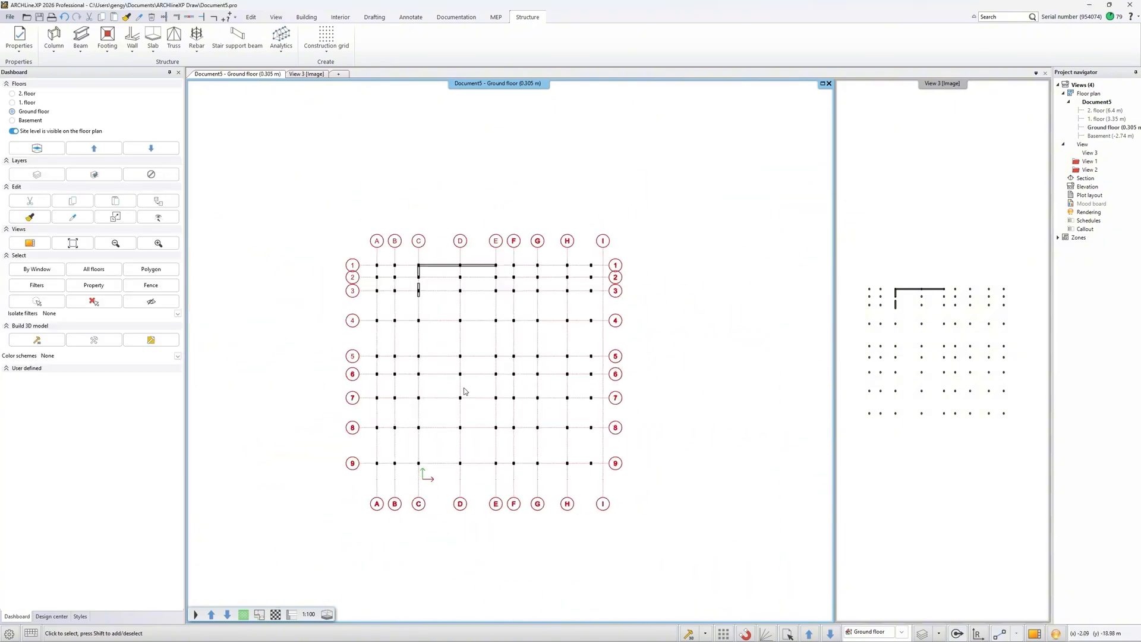
scroll(465, 392, "up", 2)
left_click(326, 42)
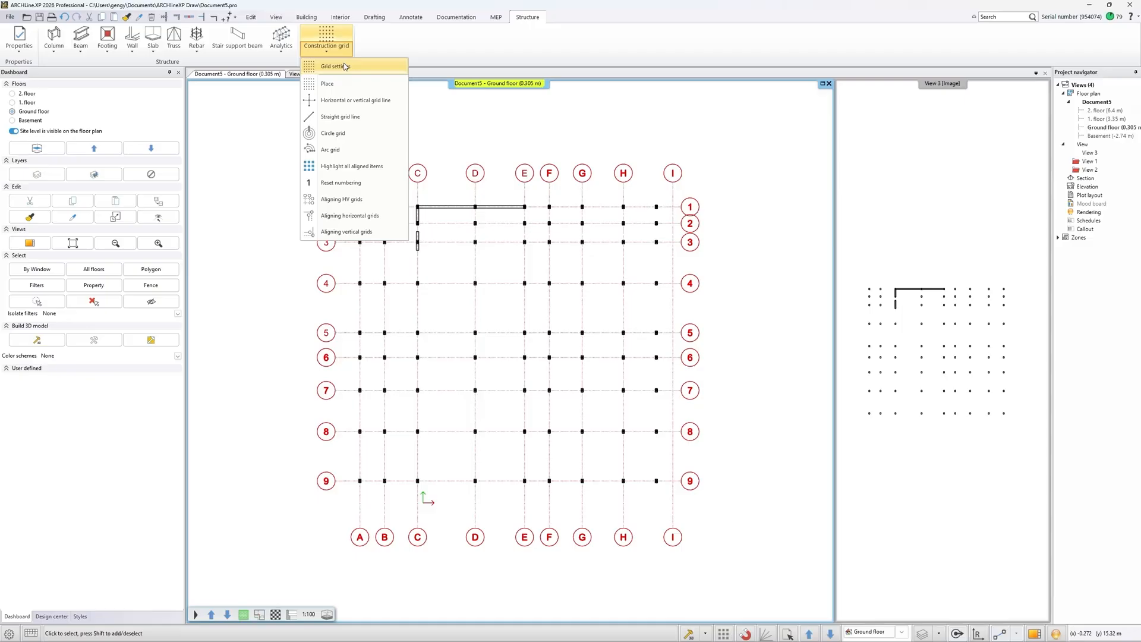
left_click(364, 166)
scroll(475, 224, "up", 5)
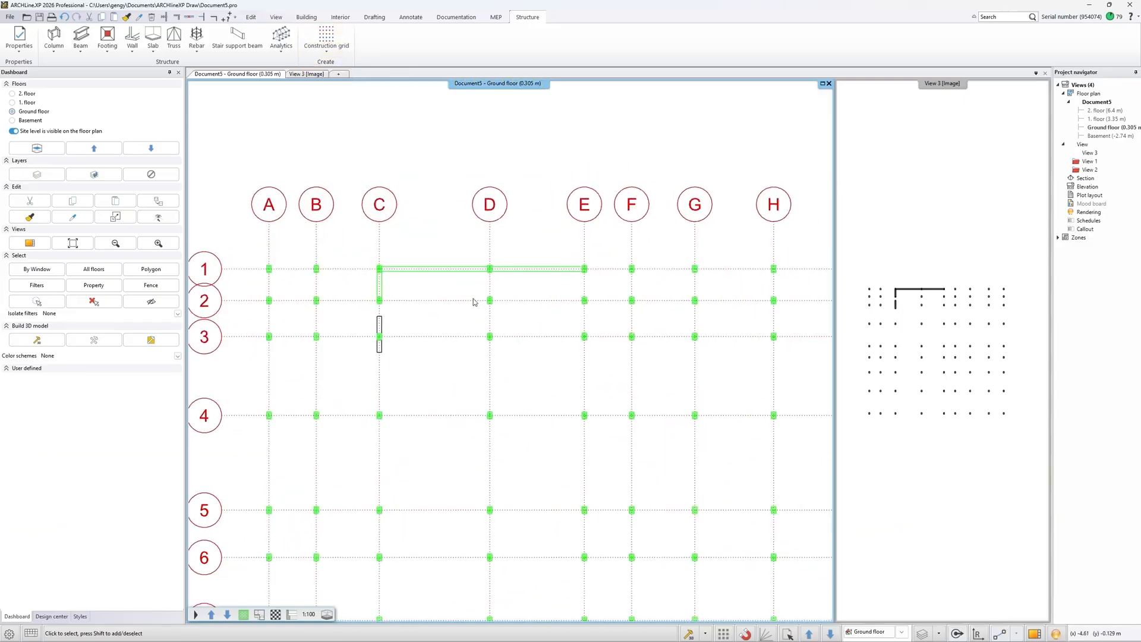